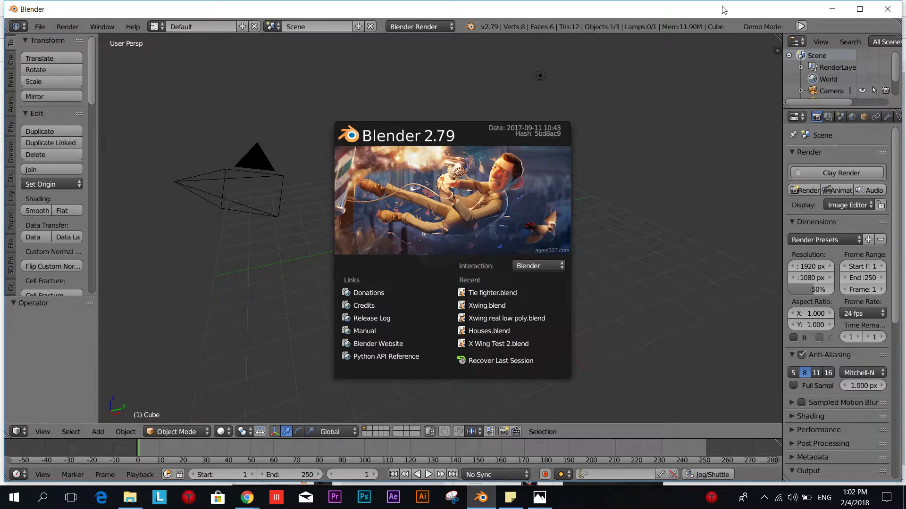
Step: Maximise the Blender 2.79 window by double-clicking its title bar
double_click(723, 9)
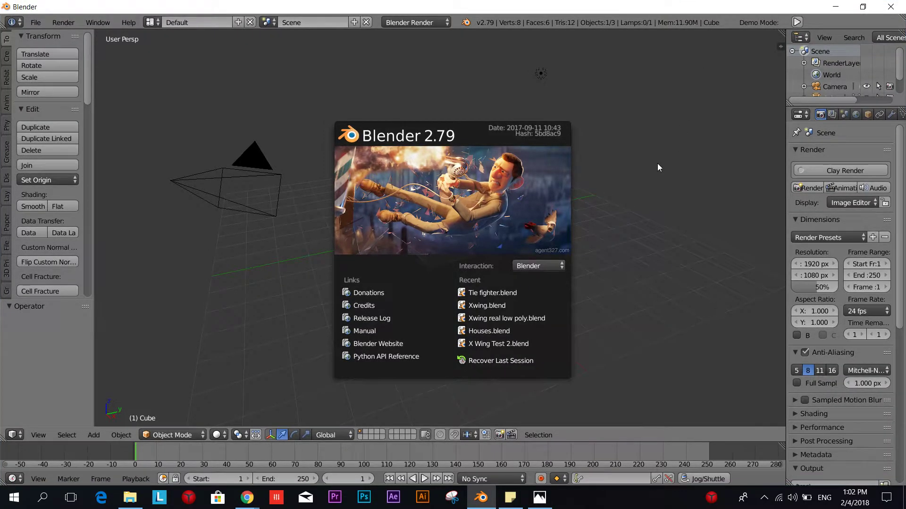
Step: Dismiss the splash screen, hide the tool shelf, and tilt the view flatter
left_click(682, 172)
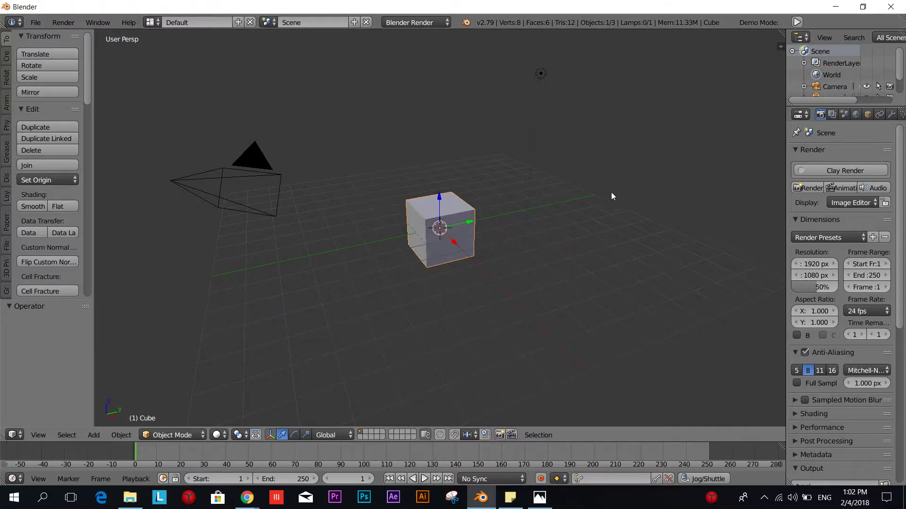
middle_click_drag(609, 192, 638, 184)
scroll(638, 185, "down", 3)
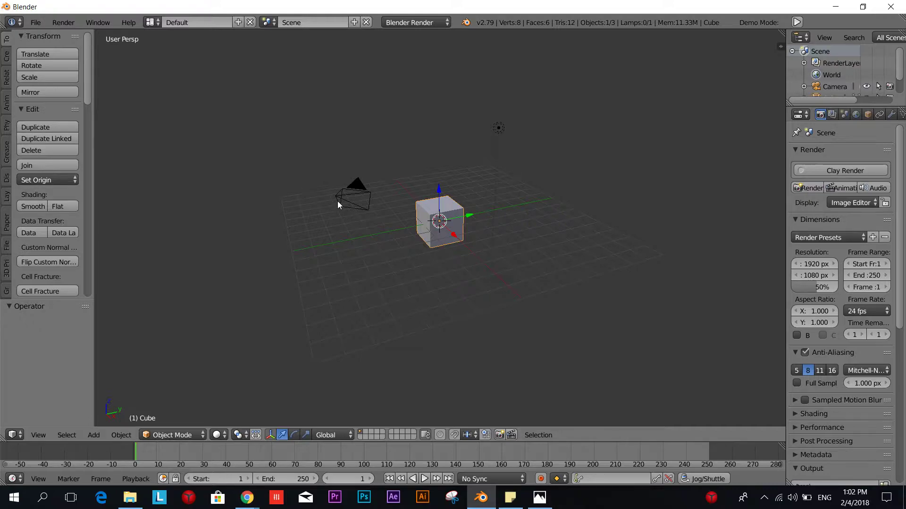
key("t")
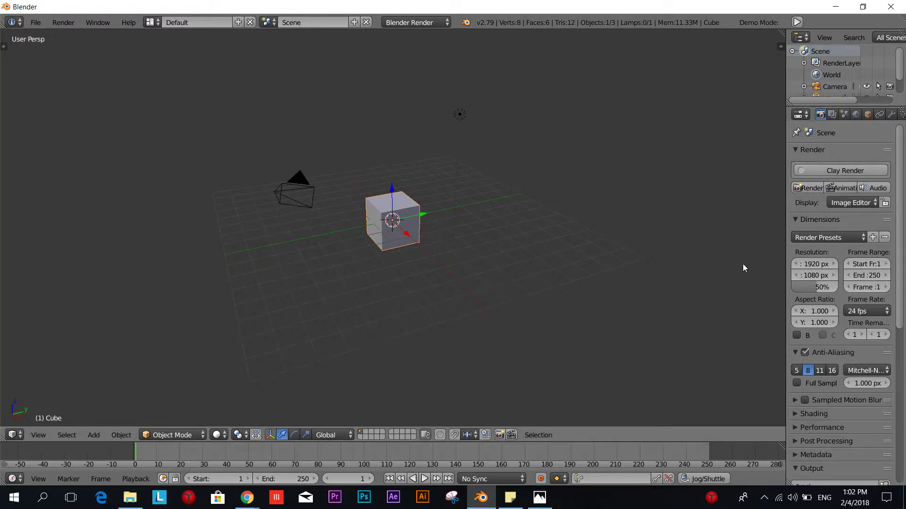
key("n")
scroll(736, 258, "down", 10)
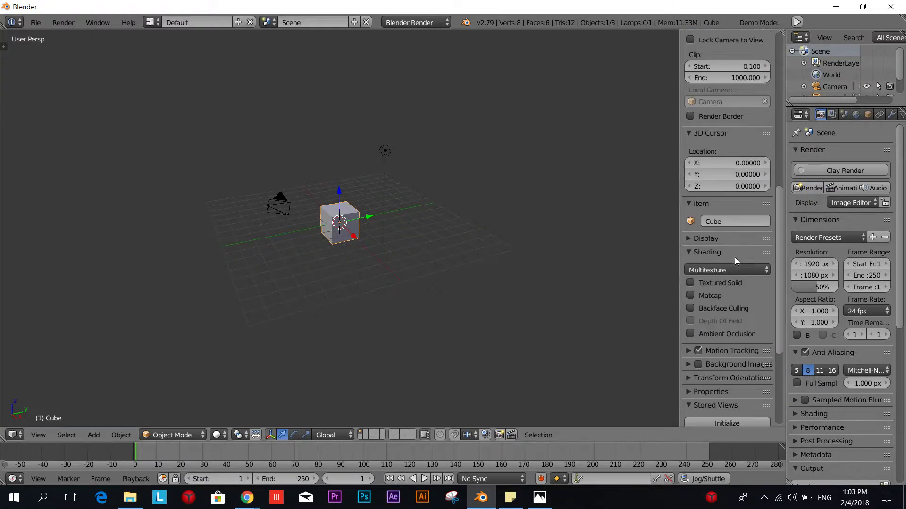
key("n")
scroll(480, 276, "up", 5)
scroll(481, 276, "down", 3)
middle_click_drag(480, 215, 479, 123)
Step: Delete the lamp from the scene
right_click(480, 122)
key("Delete")
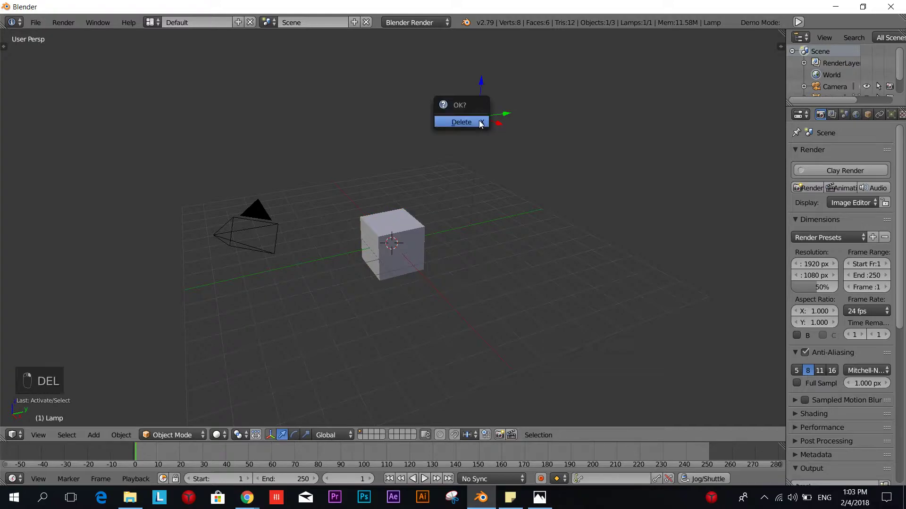
left_click(480, 122)
Step: Hide the cube and the camera
right_click(407, 252)
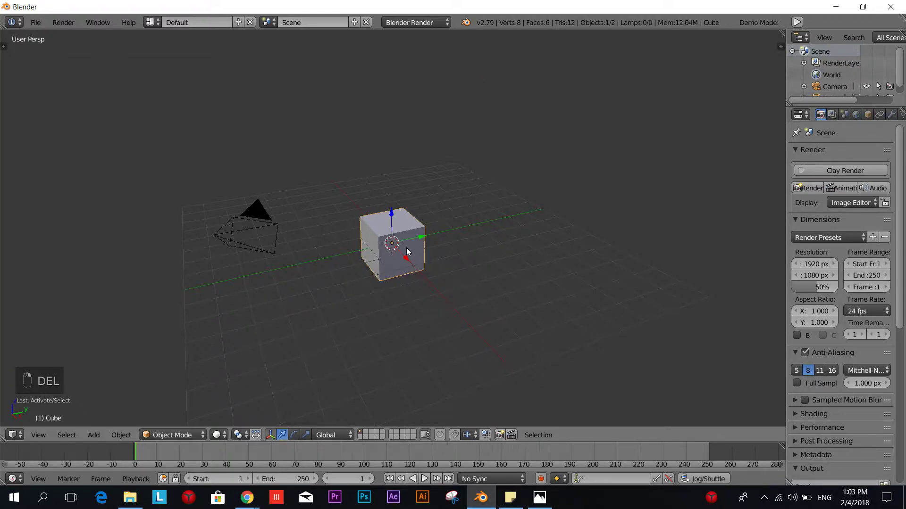
key("h")
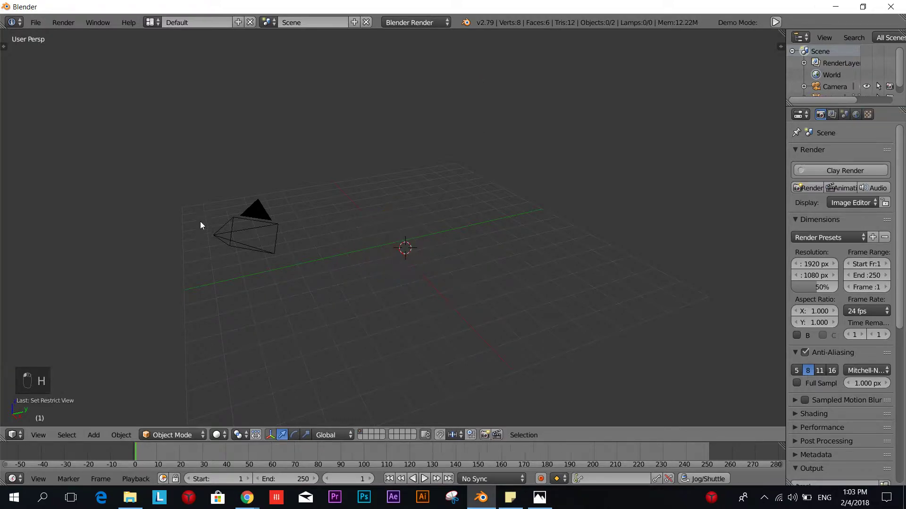
right_click(232, 232)
key("h")
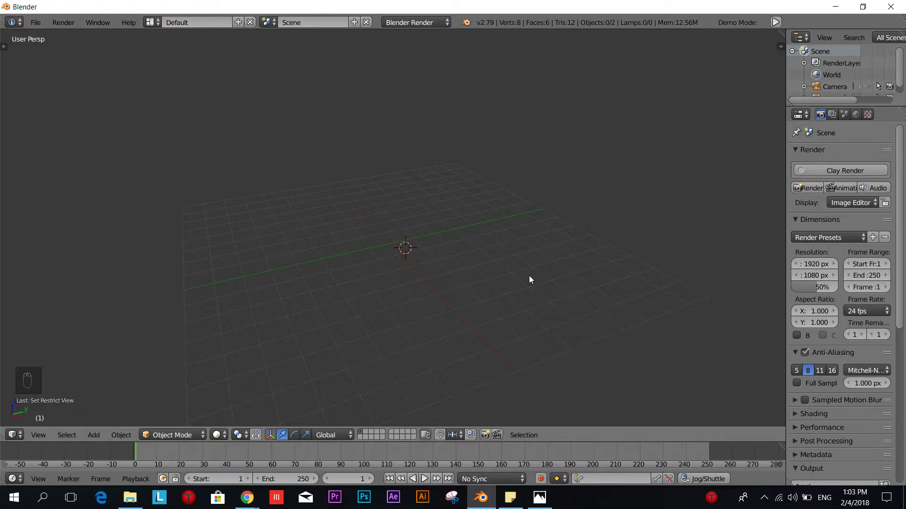
Step: Place the 3D cursor at a new spot just off the grid centre
left_click(391, 244)
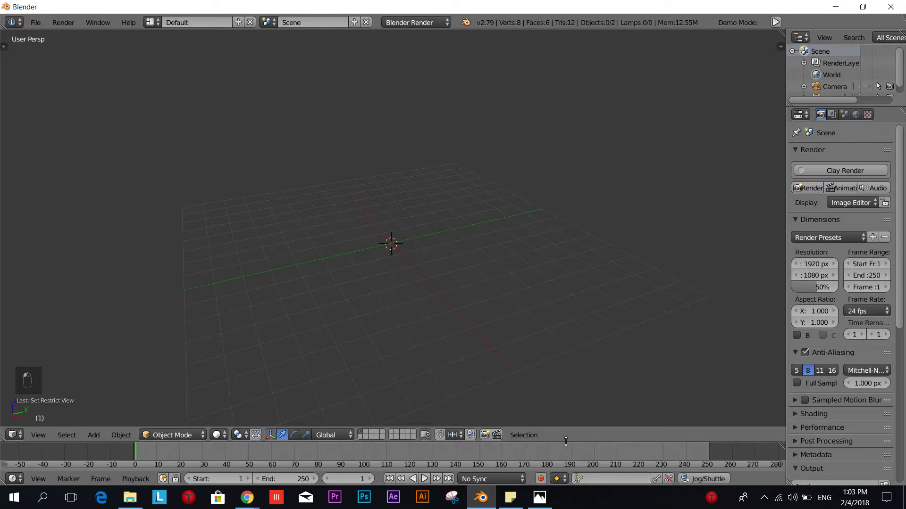
Step: Shrink the timeline to enlarge the 3D view and show the properties sidebar
left_click_drag(566, 441, 567, 470)
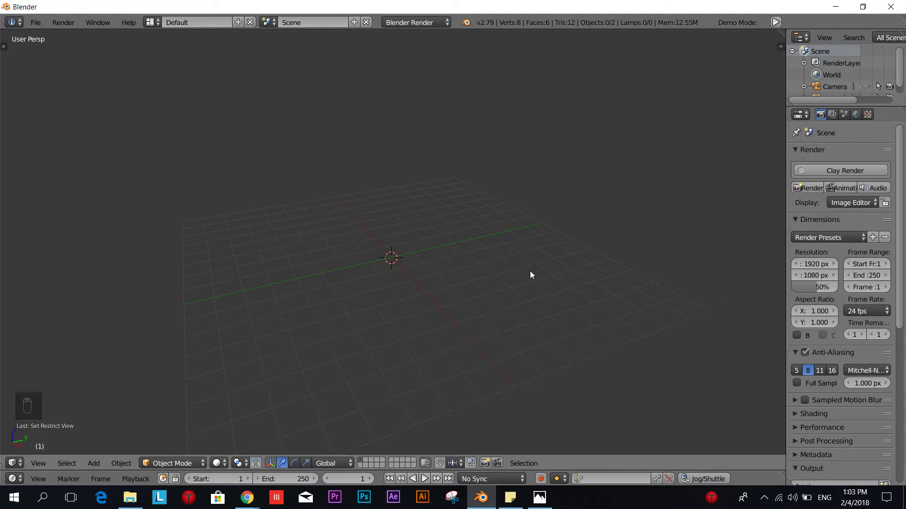
key("n")
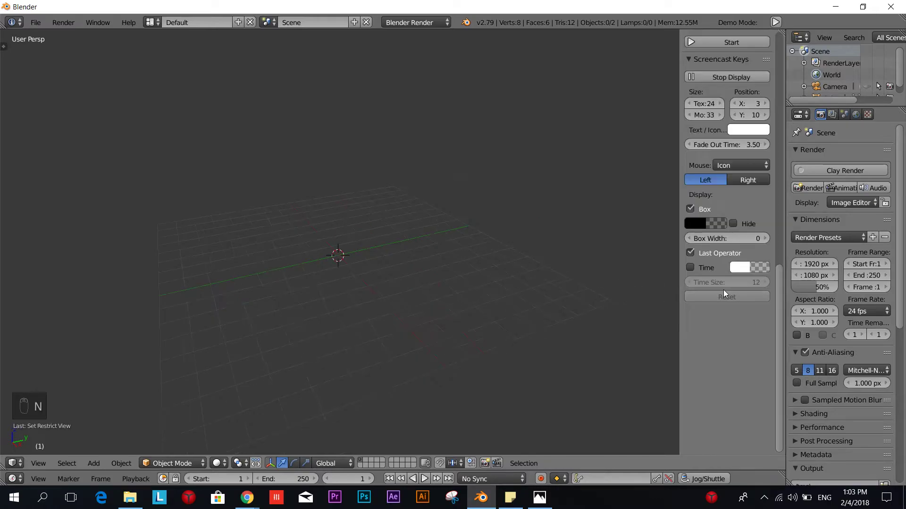
scroll(727, 250, "up", 20)
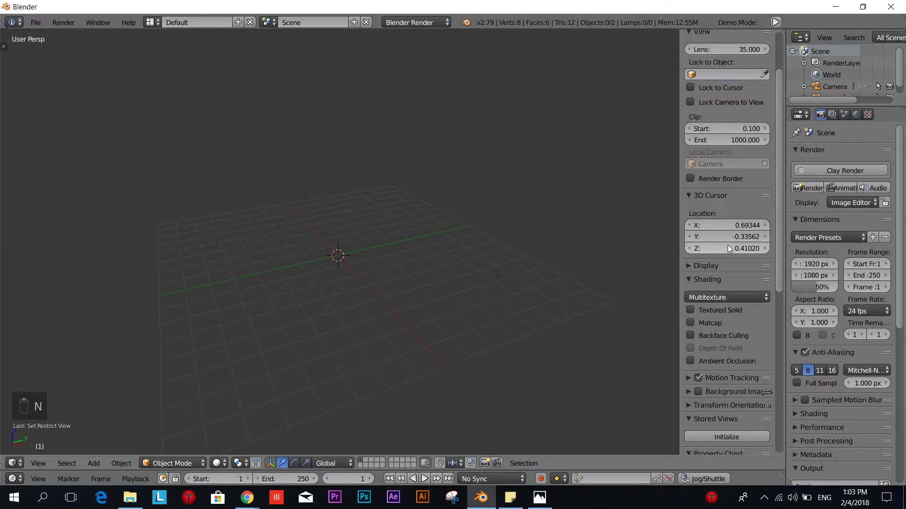
scroll(735, 266, "down", 2)
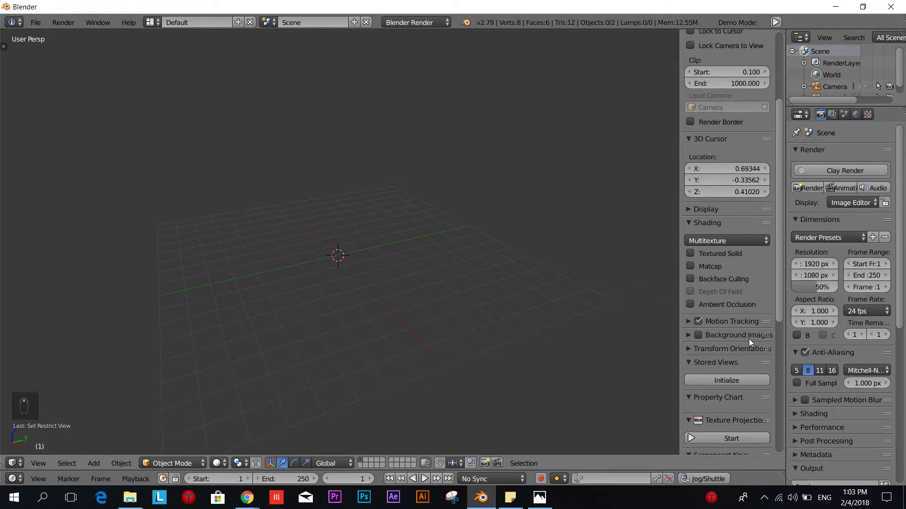
Step: Enable Background Images, expand its settings, and add empty image slots
left_click(699, 335)
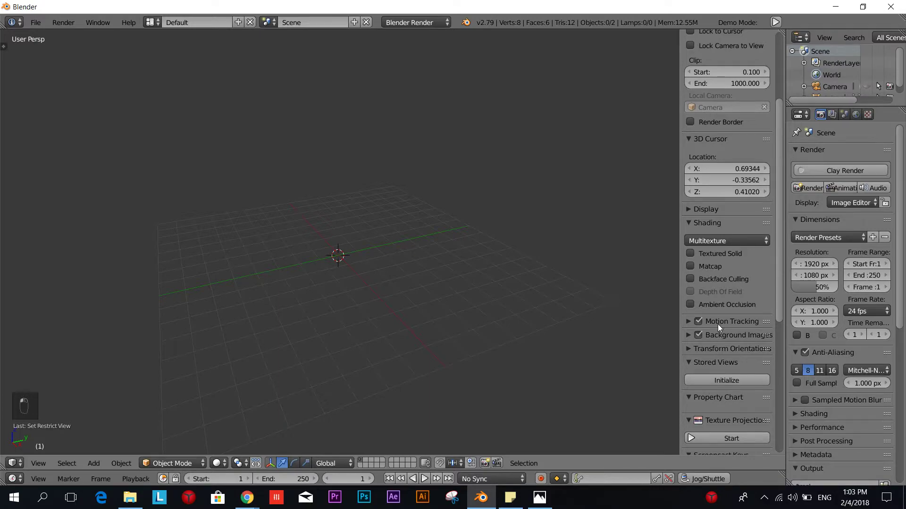
left_click(689, 335)
scroll(717, 321, "down", 4)
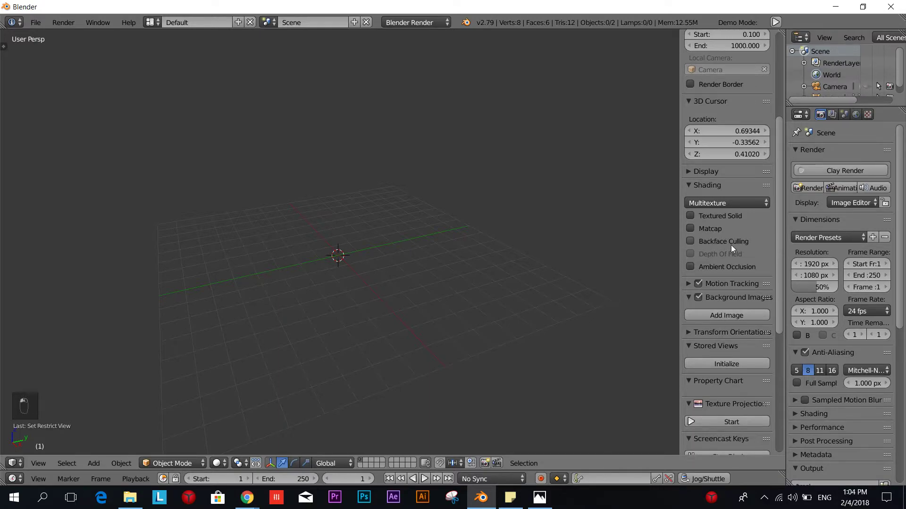
left_click(740, 316)
left_click(740, 315)
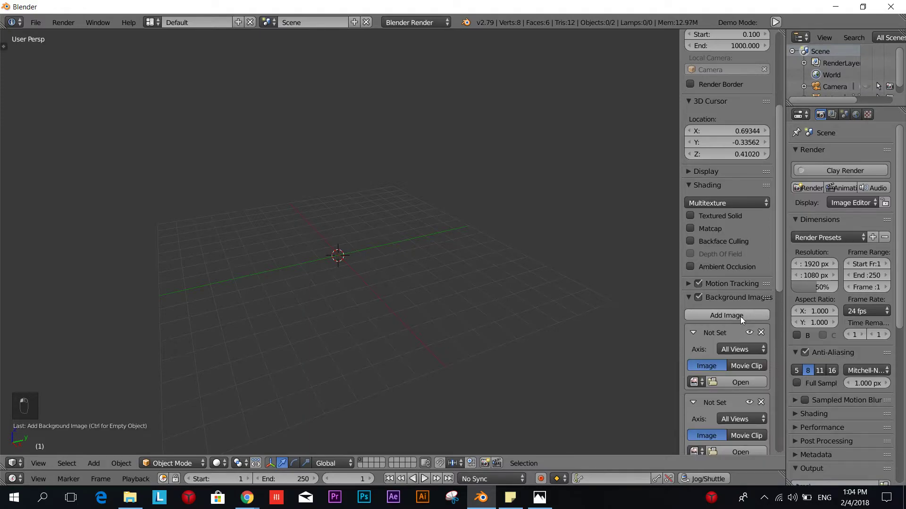
scroll(741, 315, "down", 4)
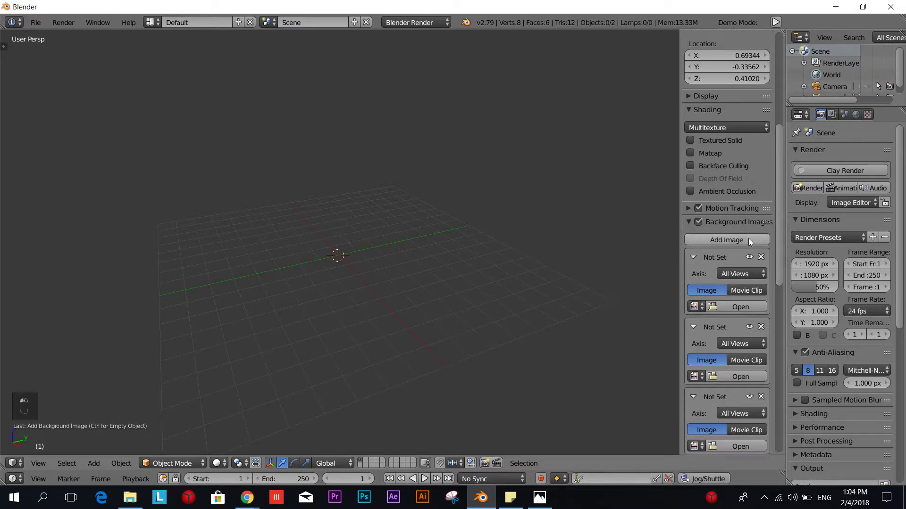
Step: Load D:\Xwing\Side.png into the first background image slot
left_click(738, 309)
left_click(47, 84)
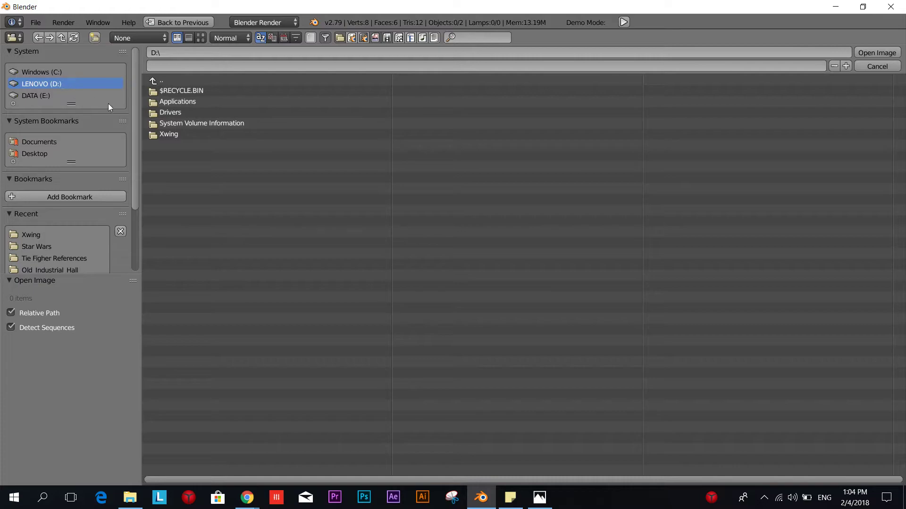
left_click(197, 136)
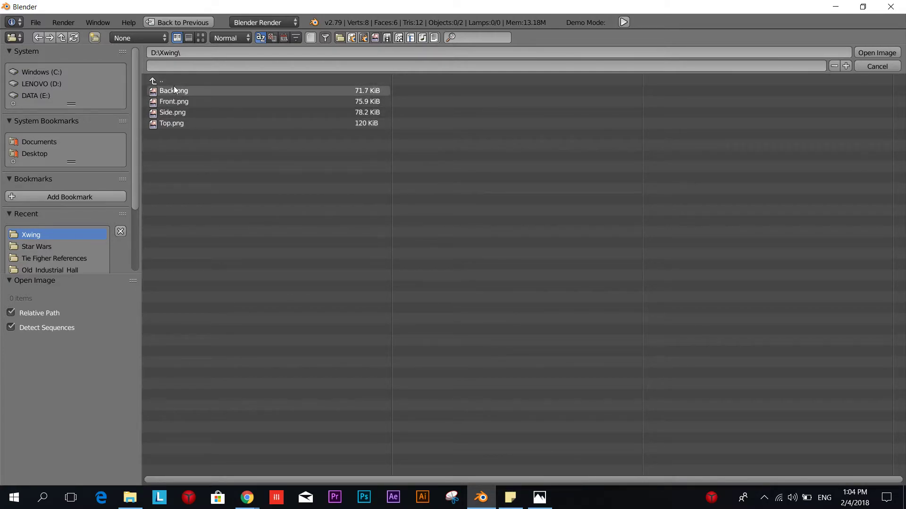
left_click(200, 38)
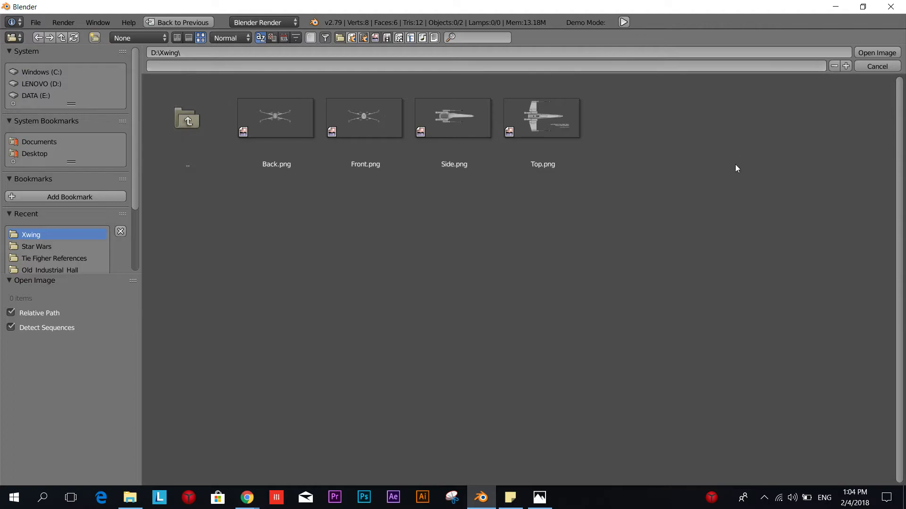
left_click(443, 122)
left_click(882, 52)
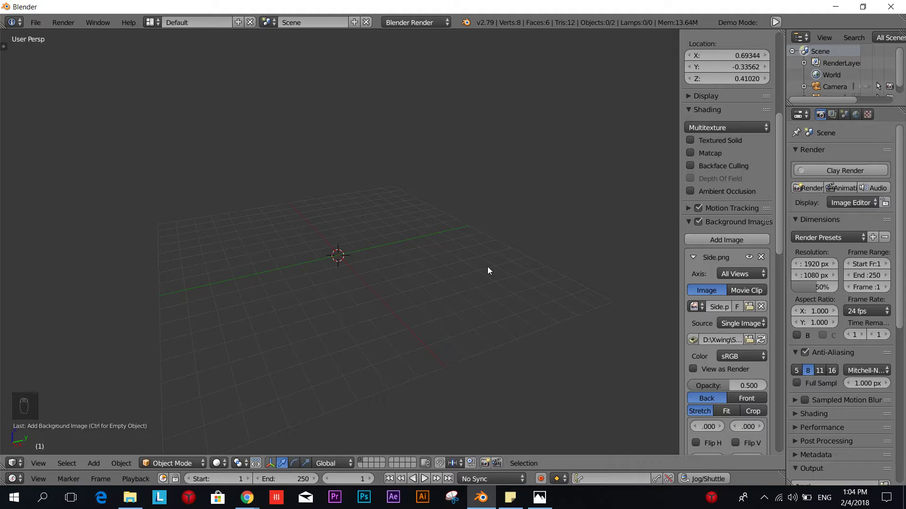
Step: Switch to orthographic view and check the front and right views
key("KP_5")
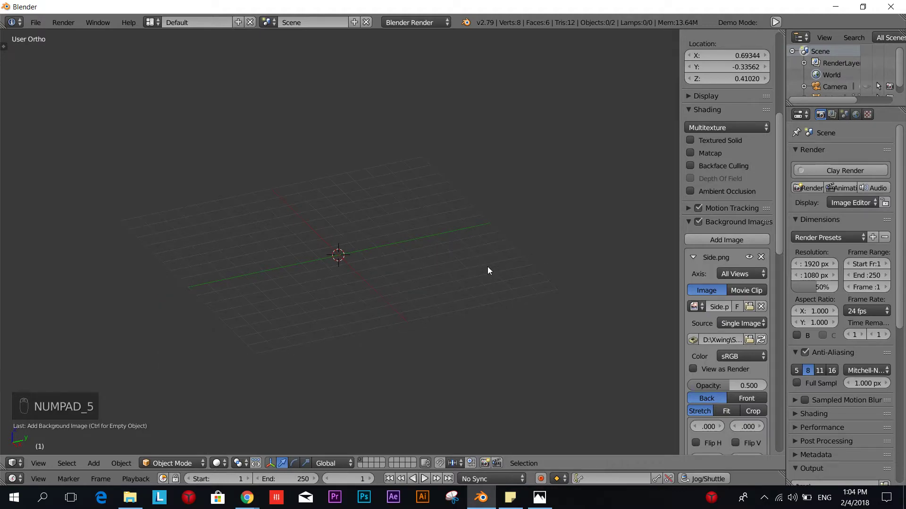
key("KP_1")
scroll(378, 312, "up", 5)
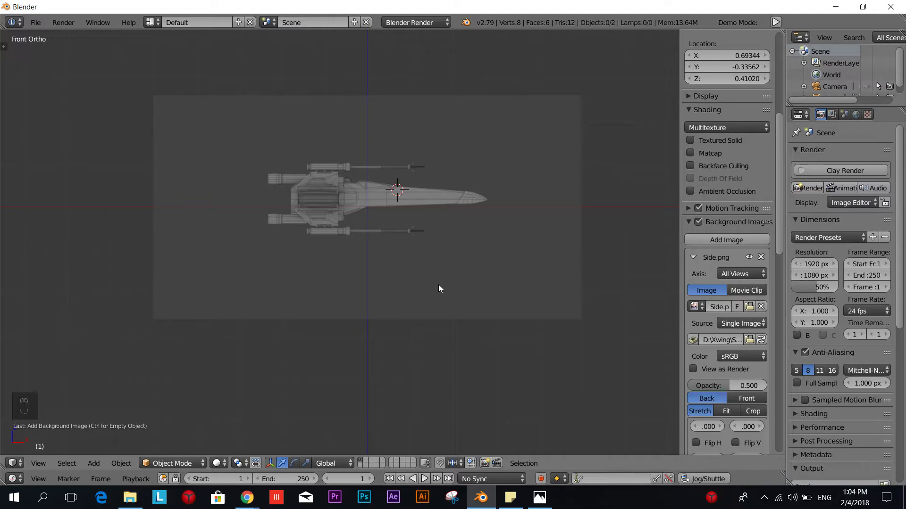
key("KP_3")
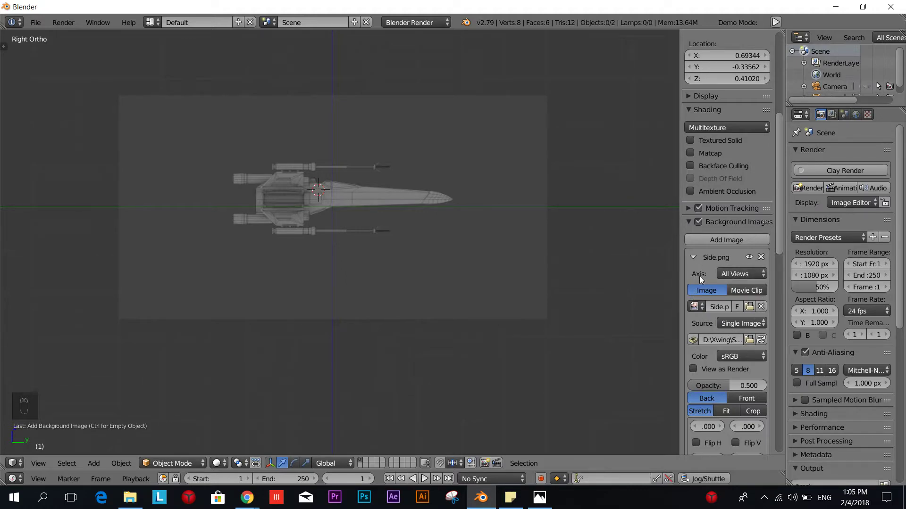
Step: Set Side.png's axis to Front, put the 3D cursor at the origin, and view Front Ortho
left_click(730, 274)
left_click(601, 263)
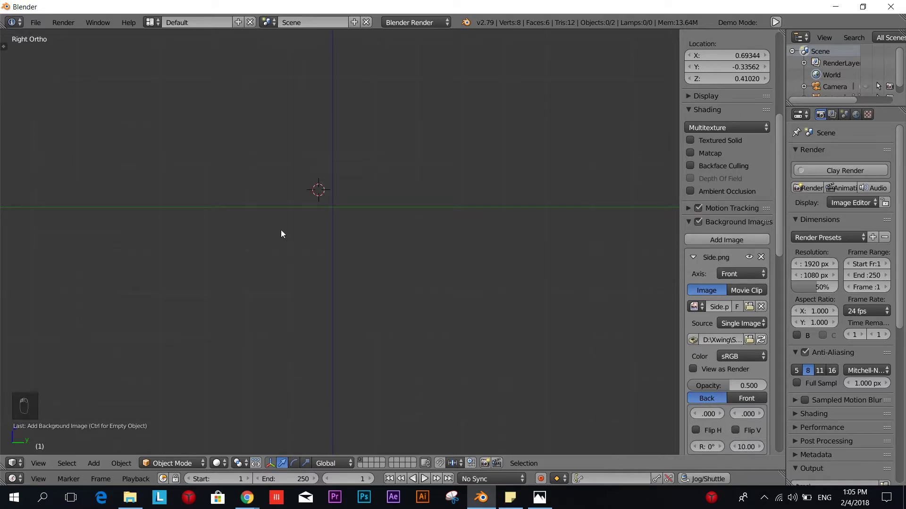
left_click(332, 207)
key("KP_1")
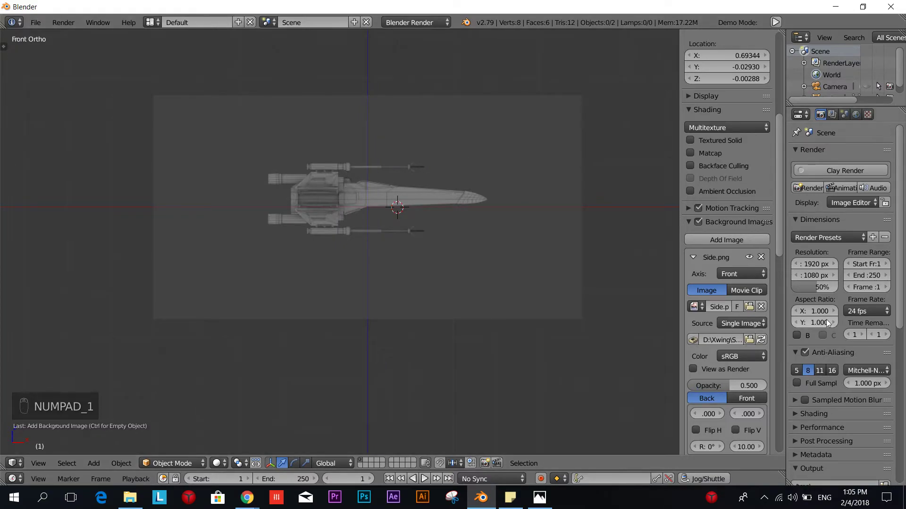
Step: Add a new background slot and load D:\Xwing\Top.png into it
left_click(711, 240)
left_click(711, 240)
scroll(711, 279, "down", 5)
scroll(711, 279, "down", 6)
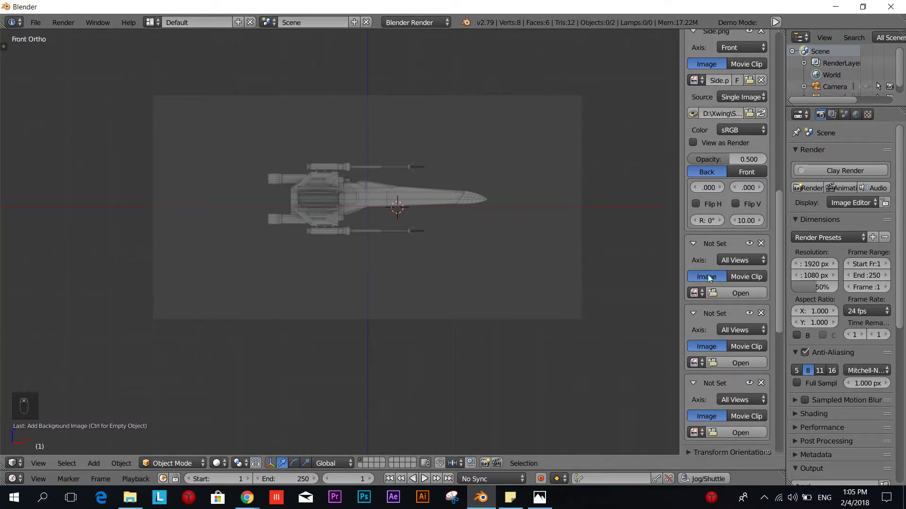
left_click(741, 274)
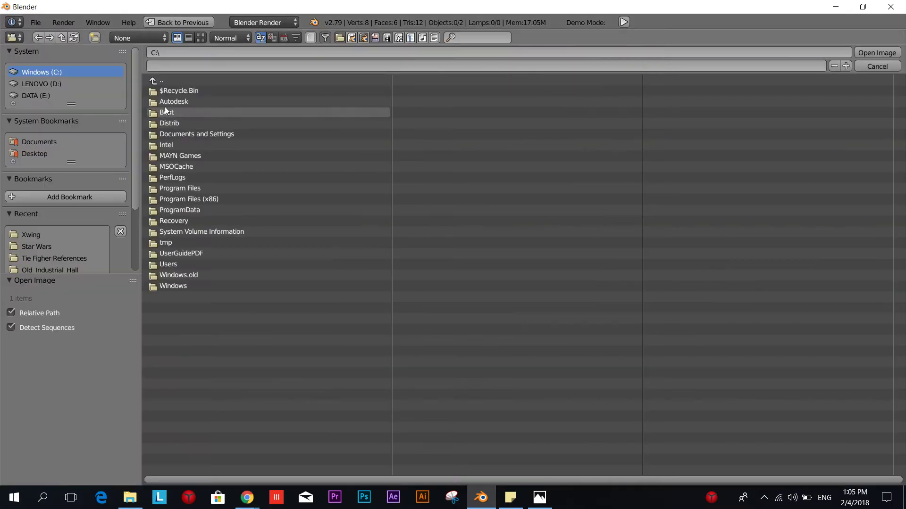
left_click(43, 84)
left_click(174, 134)
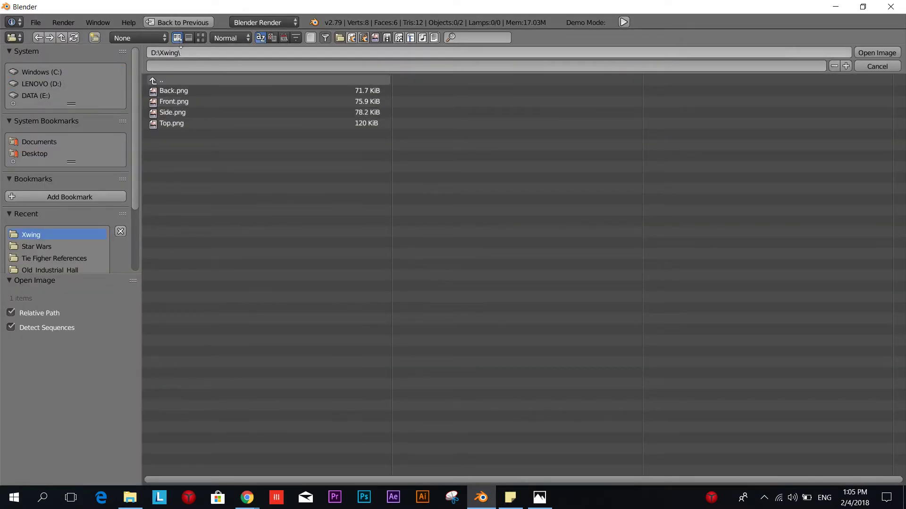
left_click(201, 38)
left_click(563, 114)
left_click(878, 53)
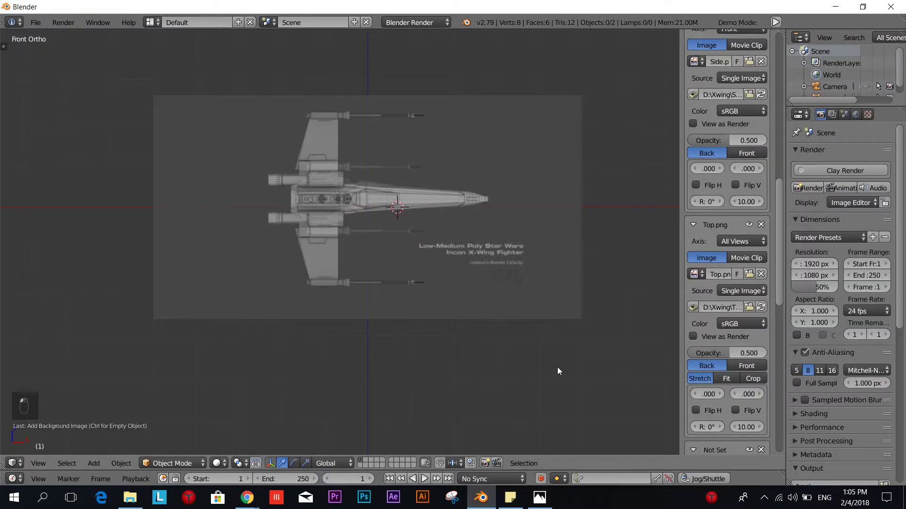
Step: Set Top.png's axis to Top and switch to top orthographic view
scroll(461, 295, "up", 1)
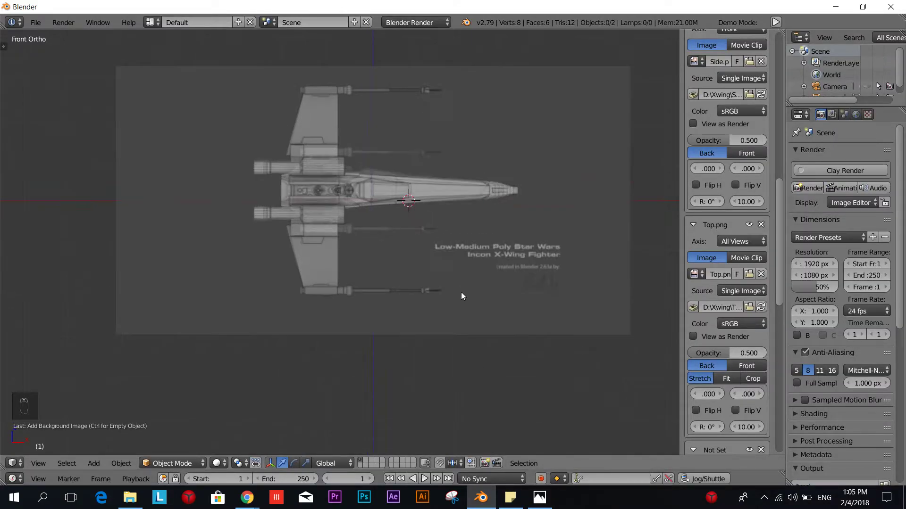
scroll(461, 296, "up", 3)
scroll(461, 296, "down", 2)
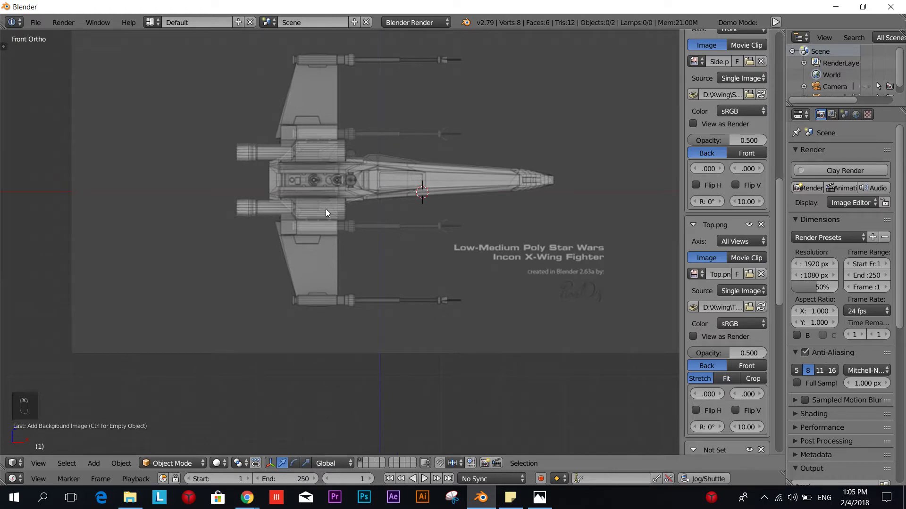
left_click(747, 242)
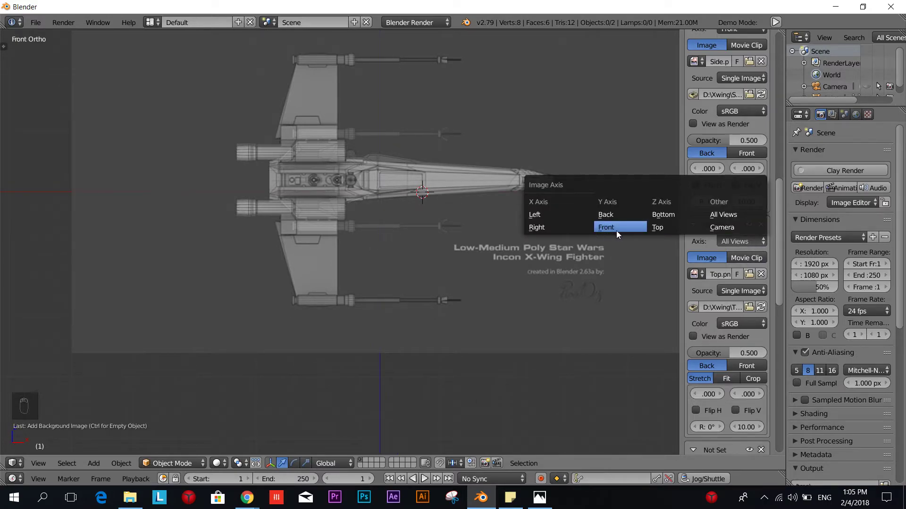
left_click(653, 229)
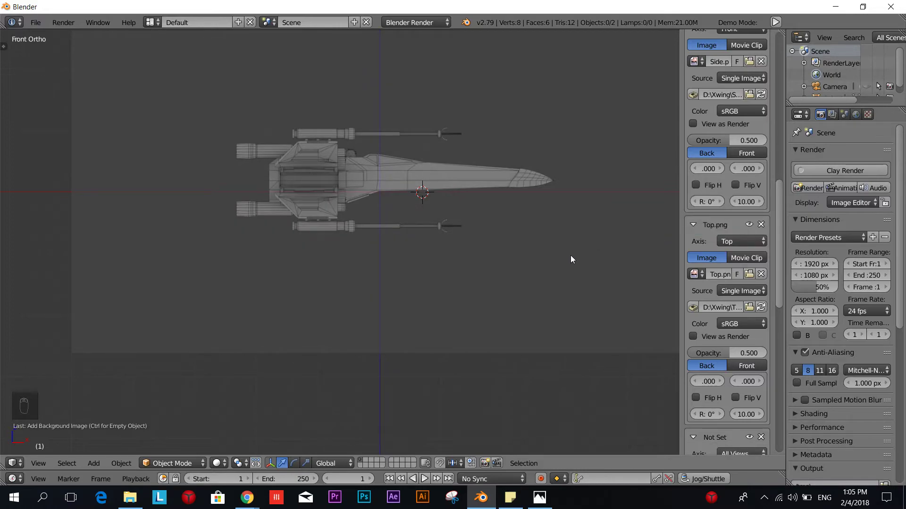
key("KP_7")
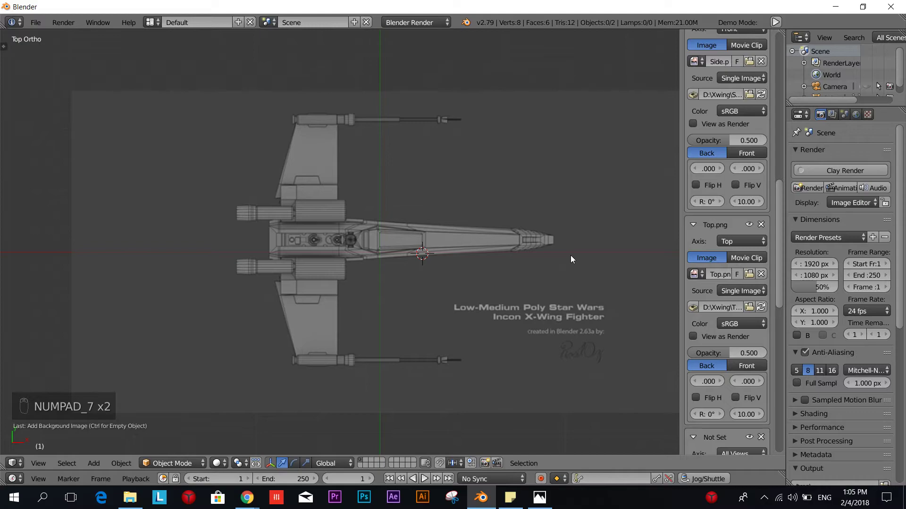
scroll(724, 338, "down", 8)
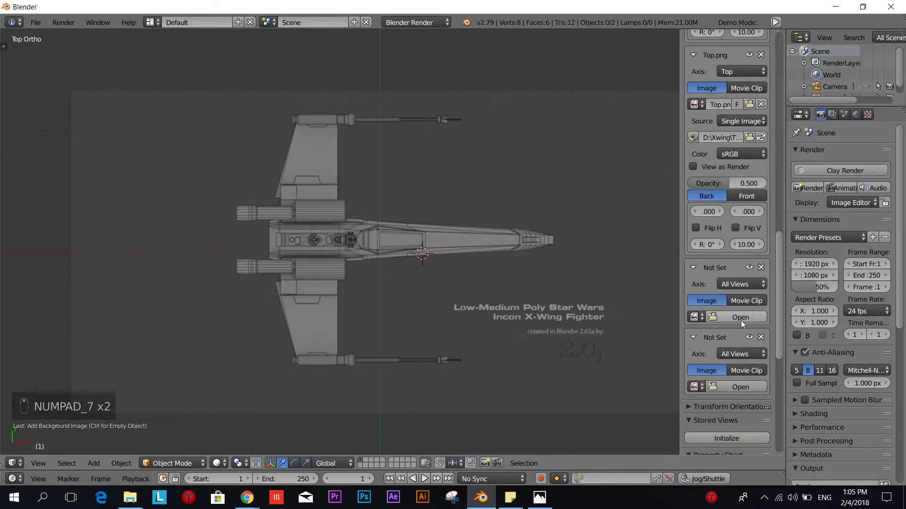
Step: Load D:\Xwing\Front.png into the next empty background slot
left_click(741, 318)
left_click(33, 83)
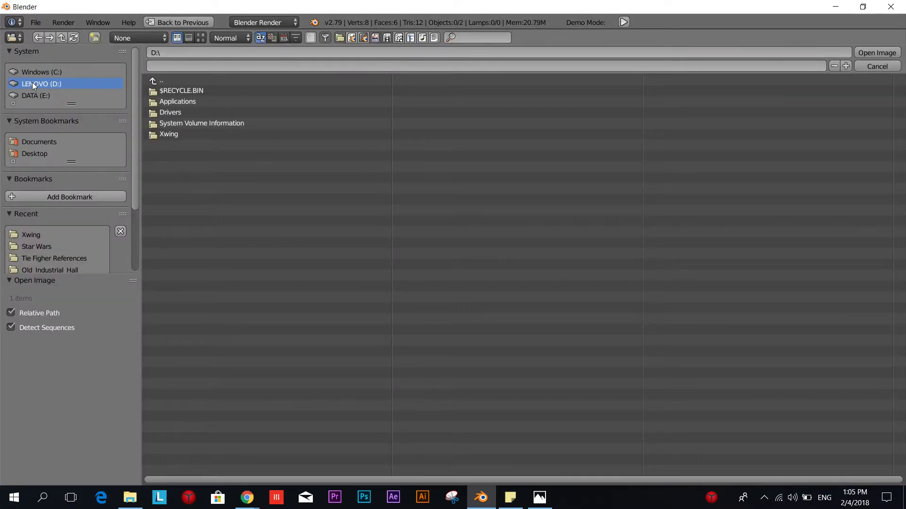
left_click(193, 134)
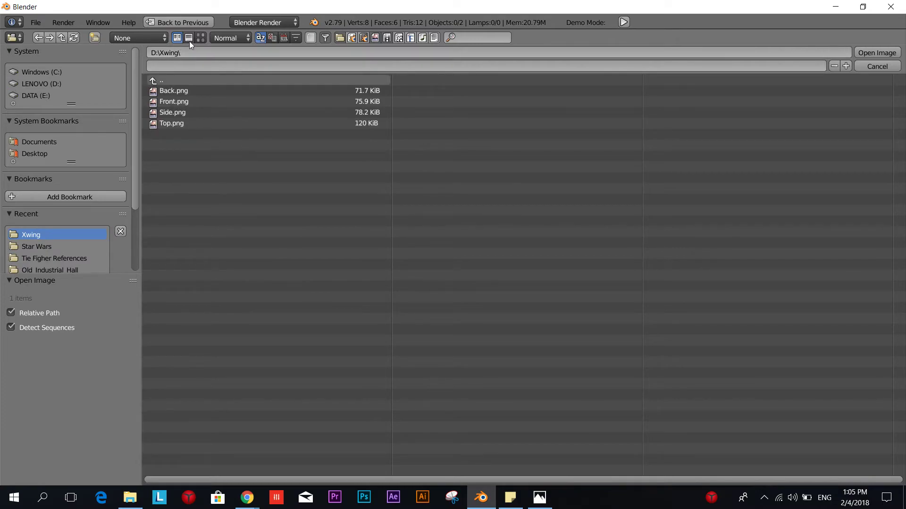
left_click(201, 38)
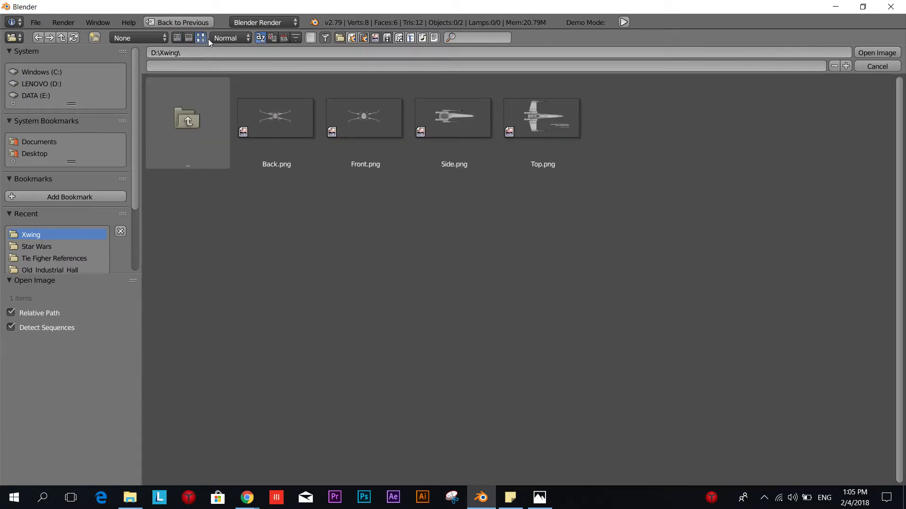
left_click(360, 118)
left_click(886, 53)
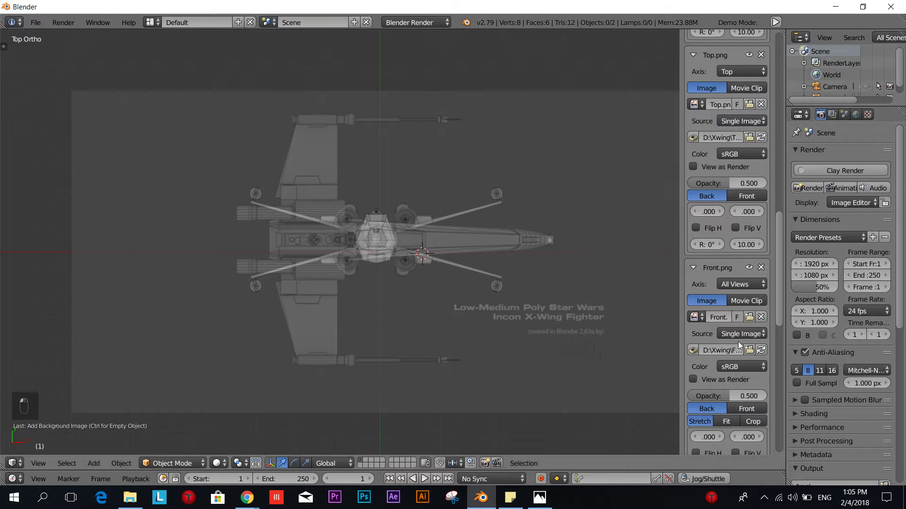
Step: Set Front.png's axis to Right and switch to right orthographic view
scroll(729, 326, "down", 6)
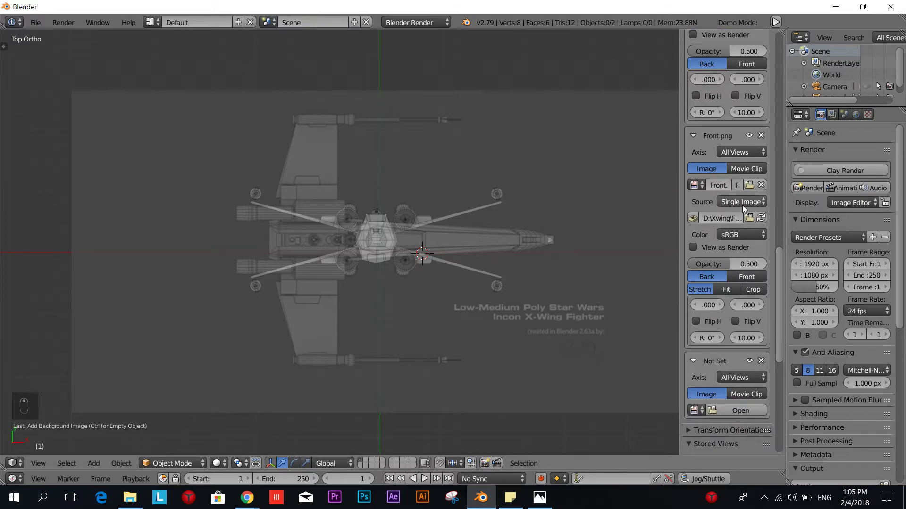
left_click(739, 153)
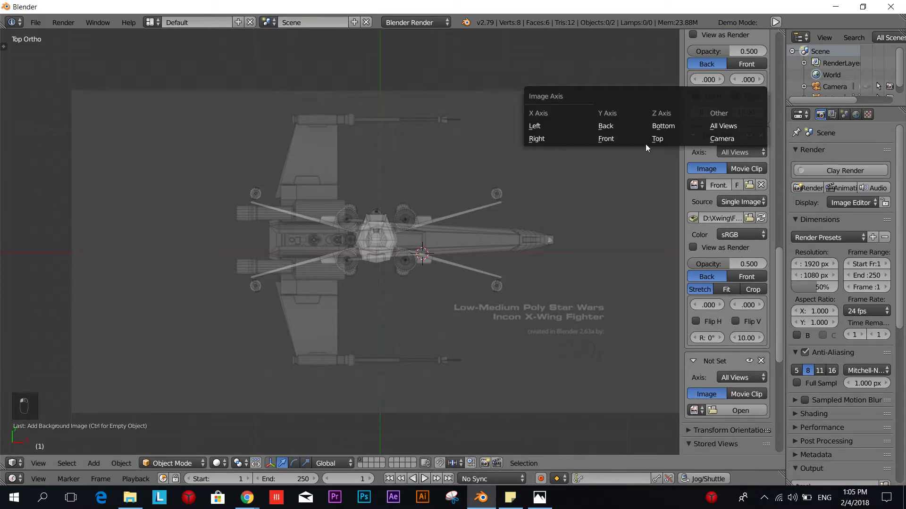
left_click(528, 141)
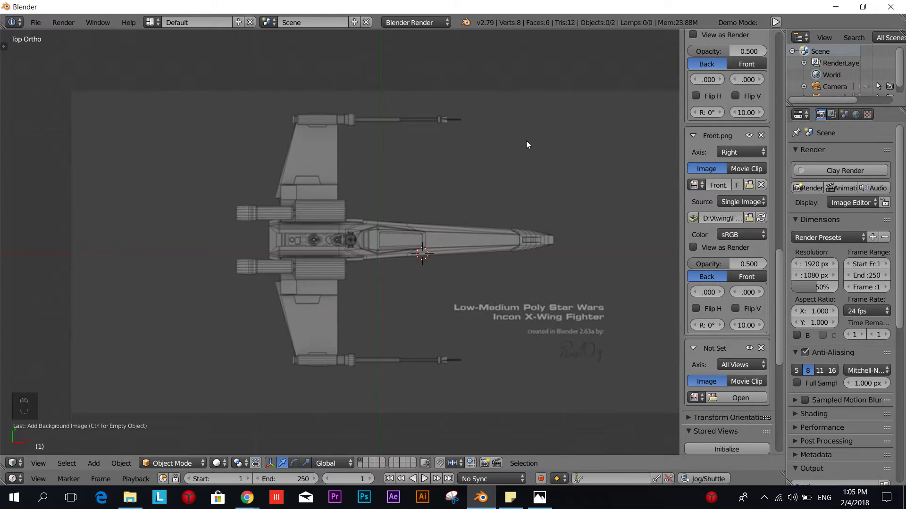
key("KP_3")
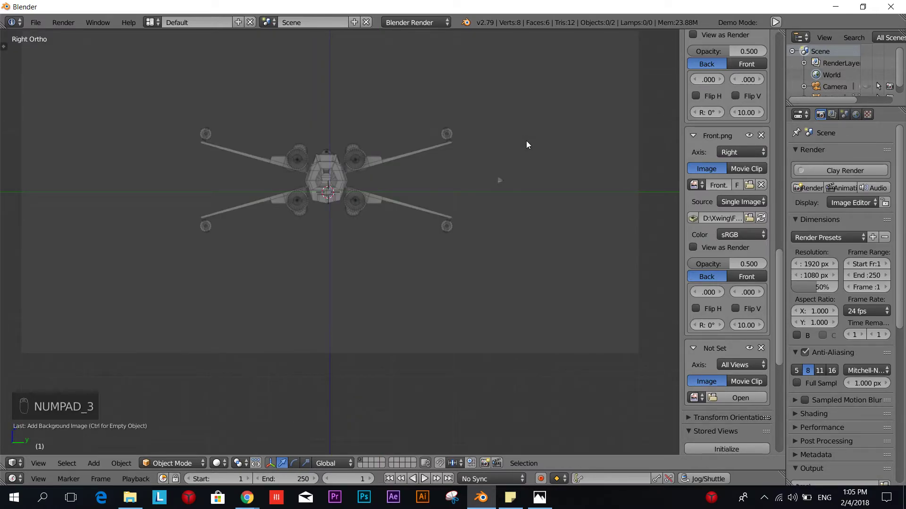
scroll(316, 188, "up", 3)
scroll(742, 304, "down", 3)
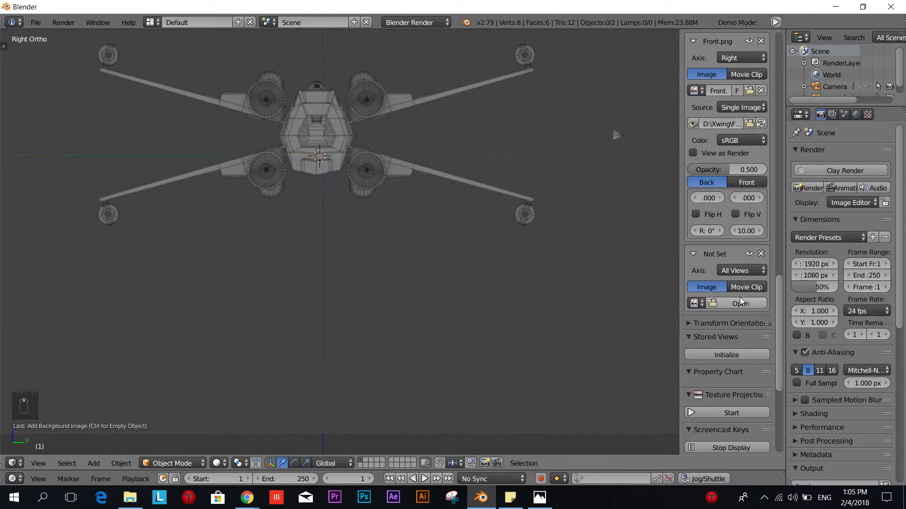
Step: Load D:\Xwing\Back.png into the last empty background slot
left_click(740, 306)
left_click(49, 83)
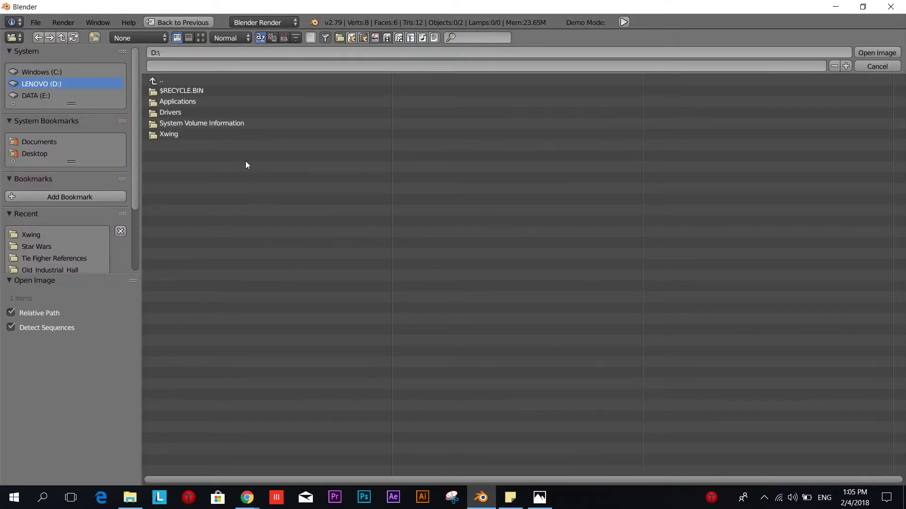
left_click(204, 134)
left_click(173, 94)
left_click(884, 54)
Step: Set Back.png's axis to Left and pan the view so the X-wing sits lower
scroll(726, 347, "down", 2)
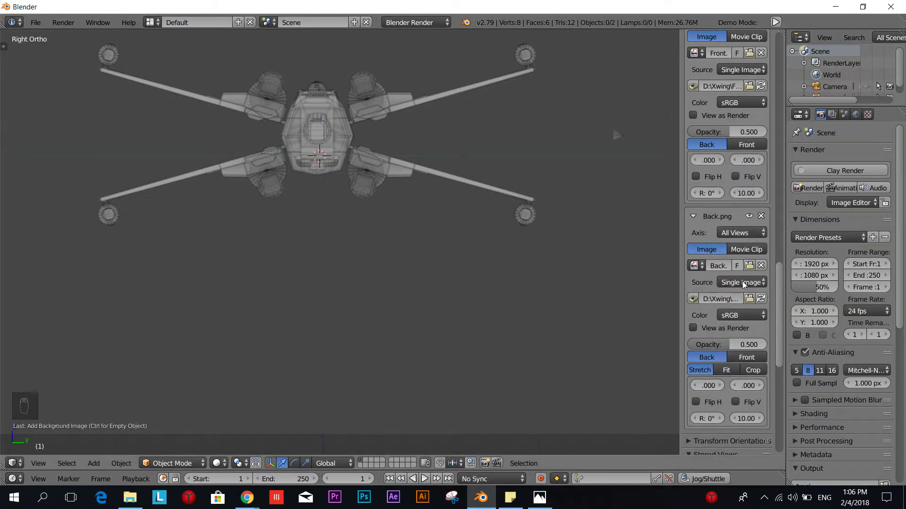
left_click(740, 233)
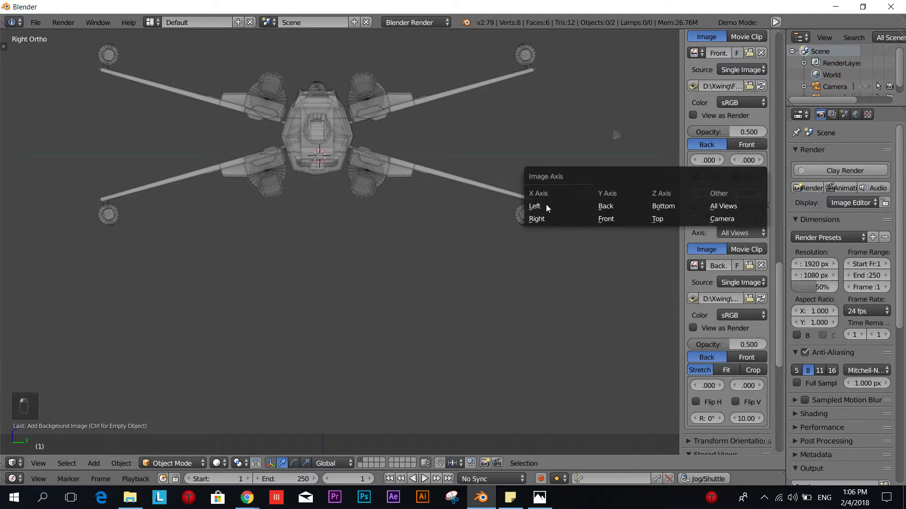
left_click(539, 203)
scroll(433, 208, "up", 1)
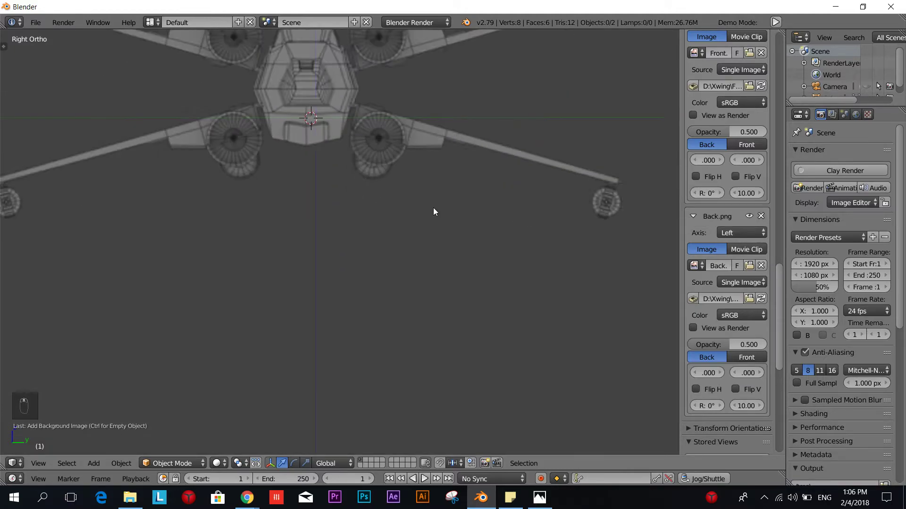
scroll(417, 169, "down", 2)
middle_click_drag(416, 169, 423, 228, "shift")
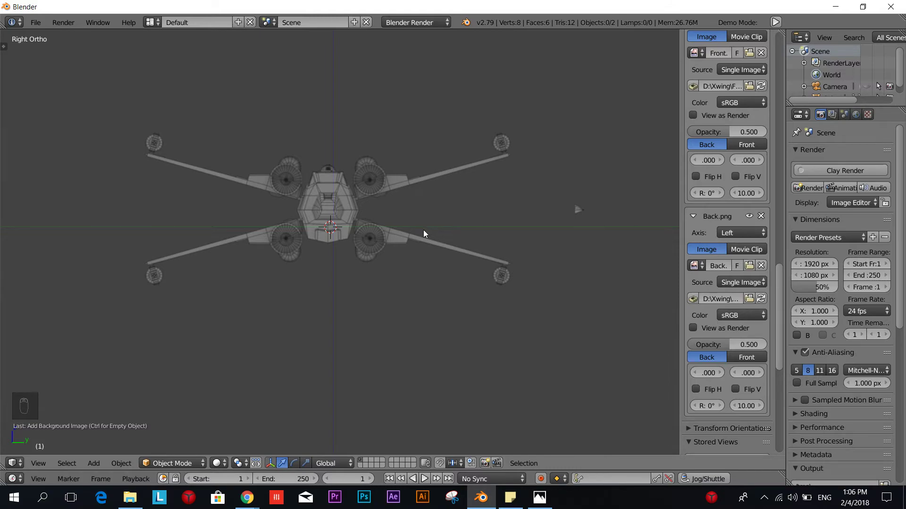
Step: Check the X-wing from the opposite side, then return to the right view
key("KP_9")
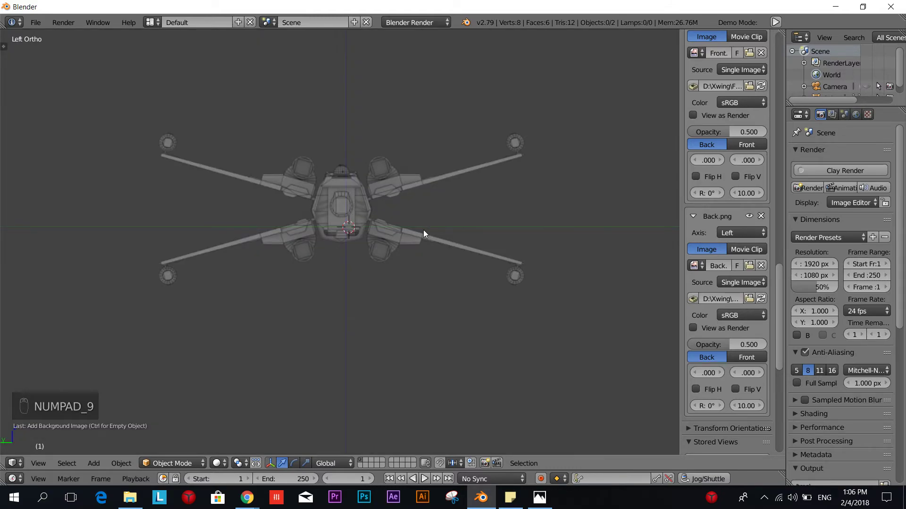
key("KP_3")
scroll(422, 230, "up", 2)
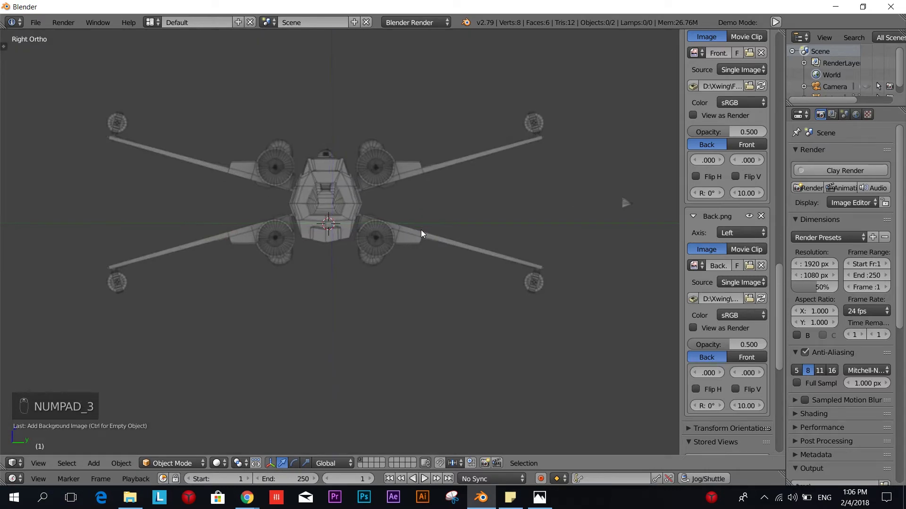
scroll(734, 328, "down", 2)
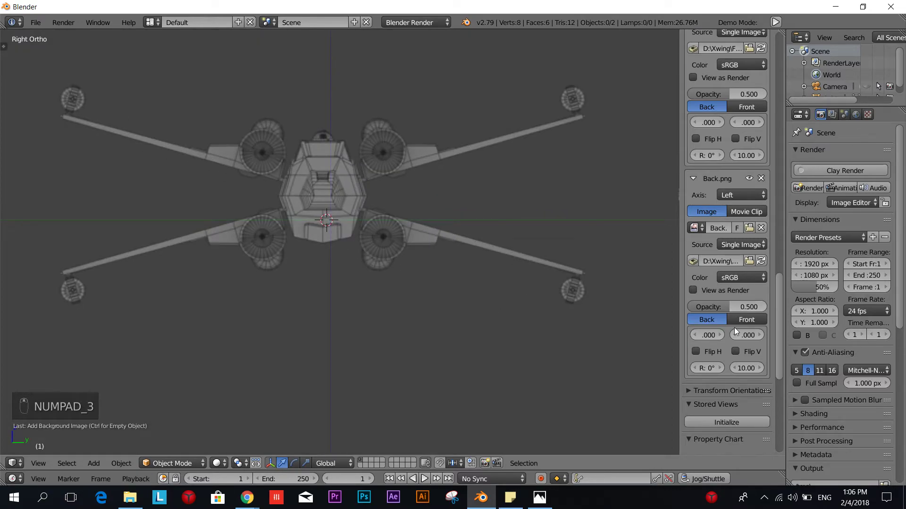
Step: Place the 3D cursor at the X-wing's centre and set Back.png's X offset to 0.100
left_click(331, 219)
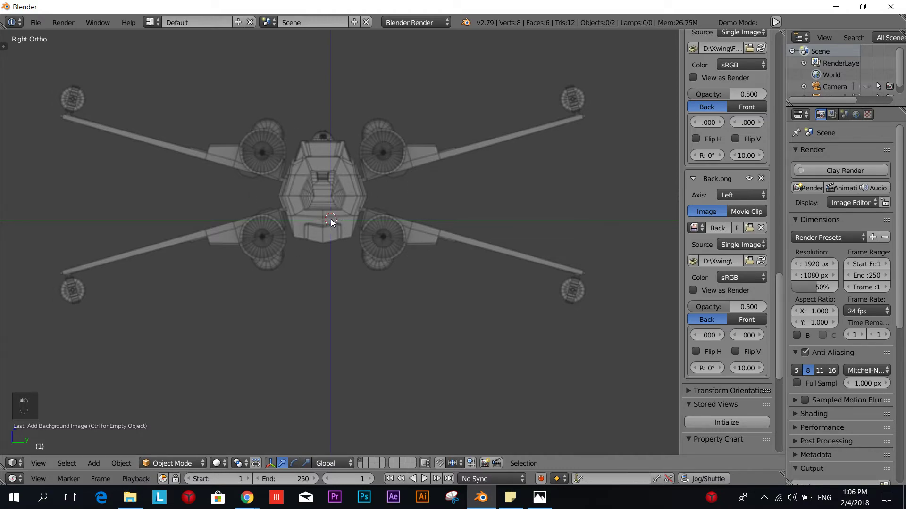
left_click(721, 335)
scroll(714, 200, "up", 1)
scroll(713, 200, "up", 3)
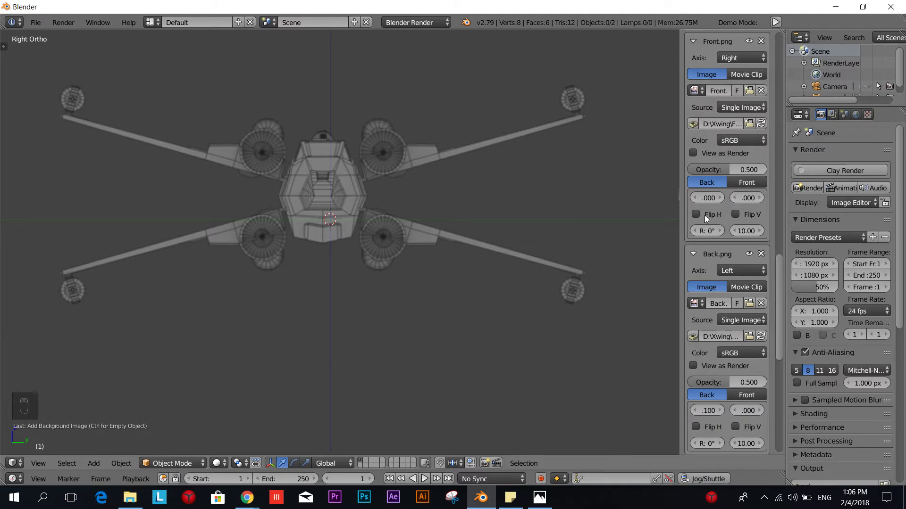
Step: Offset Front.png to X 0.05 and Y -0.30
left_click(719, 198)
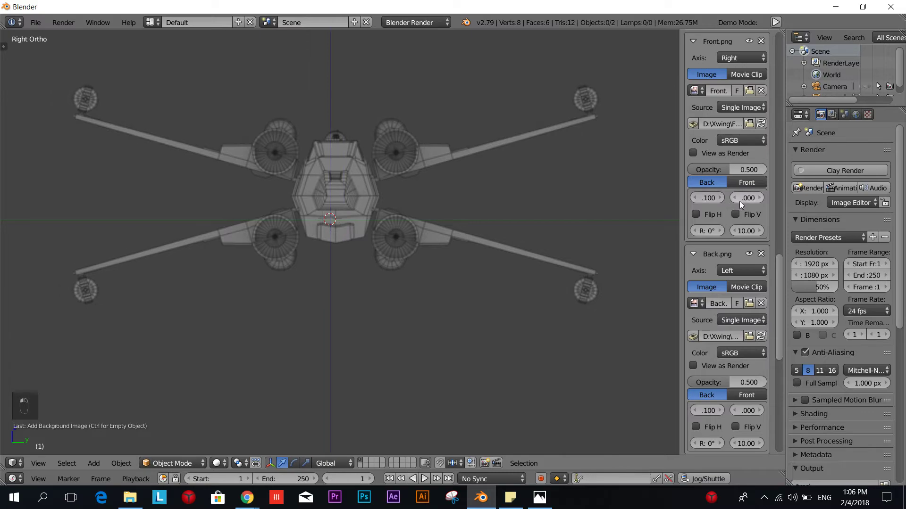
left_click(735, 198)
left_click(734, 199)
left_click(735, 198)
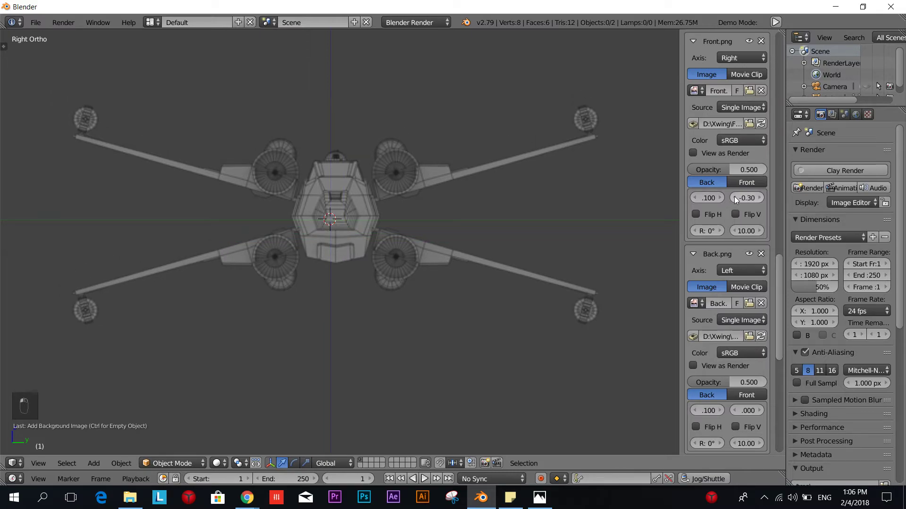
left_click(705, 198)
type("0")
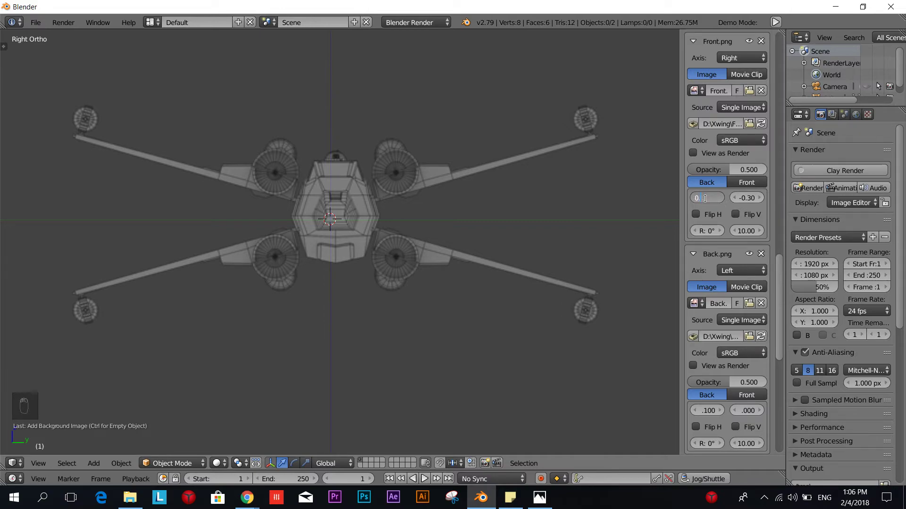
type(".05")
key("Return")
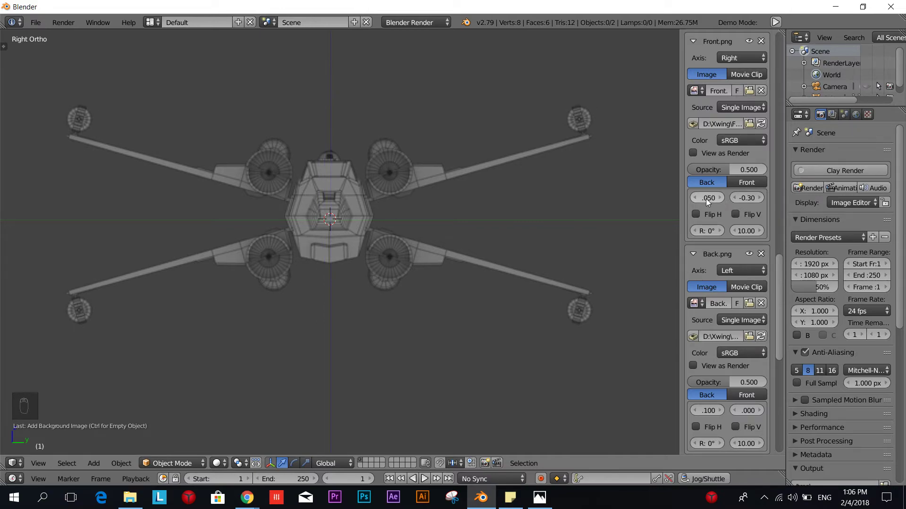
scroll(481, 225, "up", 5)
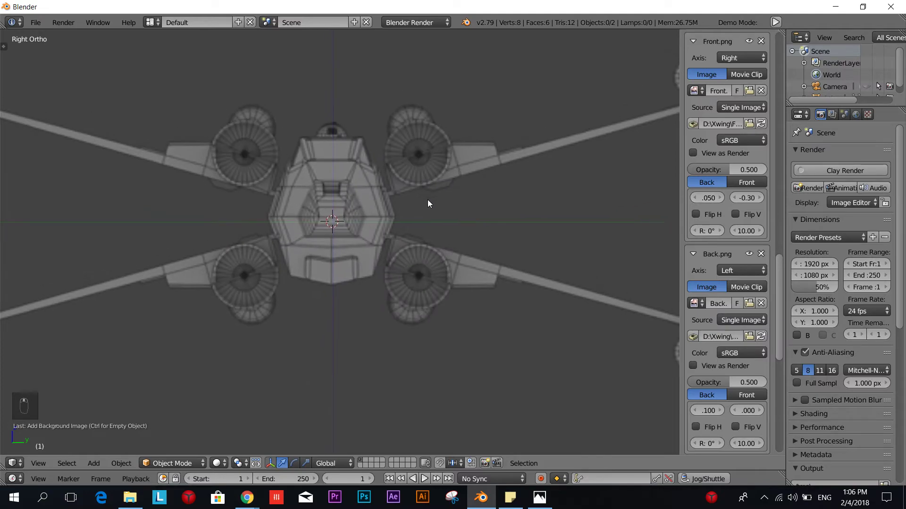
scroll(452, 233, "down", 3)
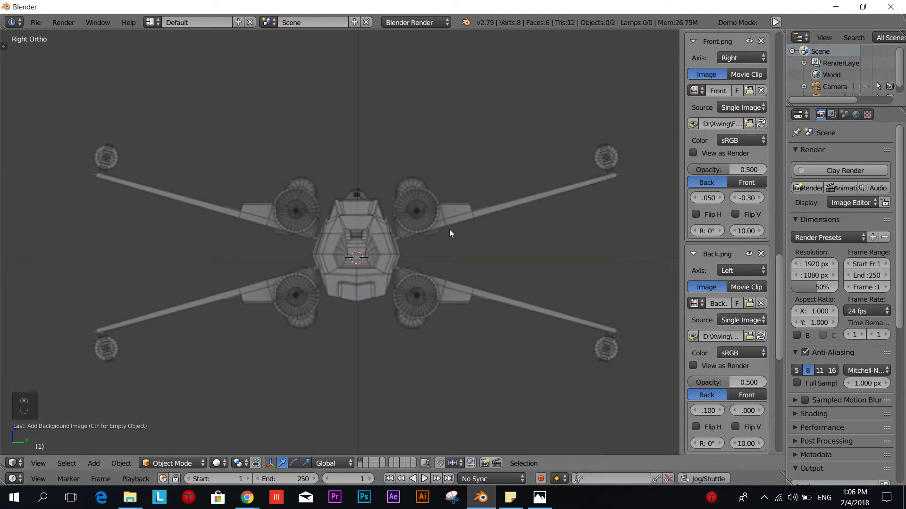
scroll(735, 199, "up", 5)
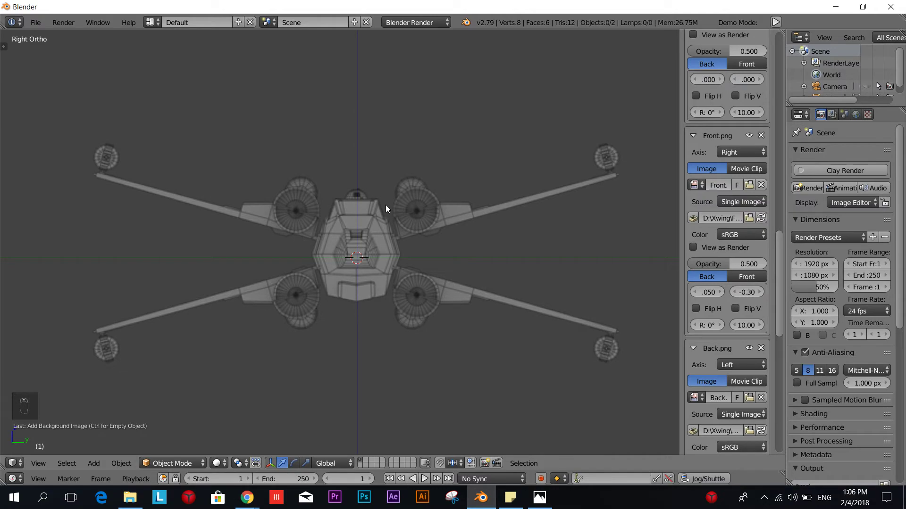
Step: In top view, nudge the Top.png reference image downward to roughly -0.40 Y offset
key("KP_7")
scroll(382, 210, "down", 4)
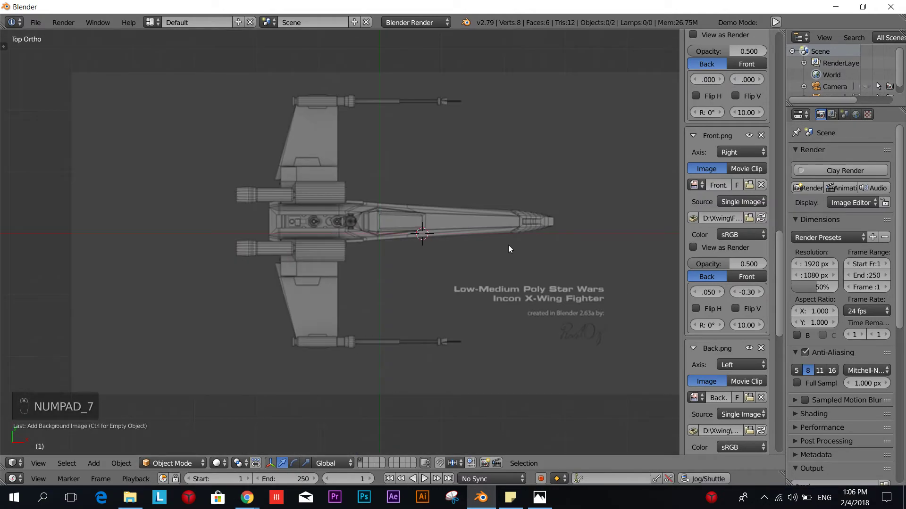
scroll(714, 200, "up", 6)
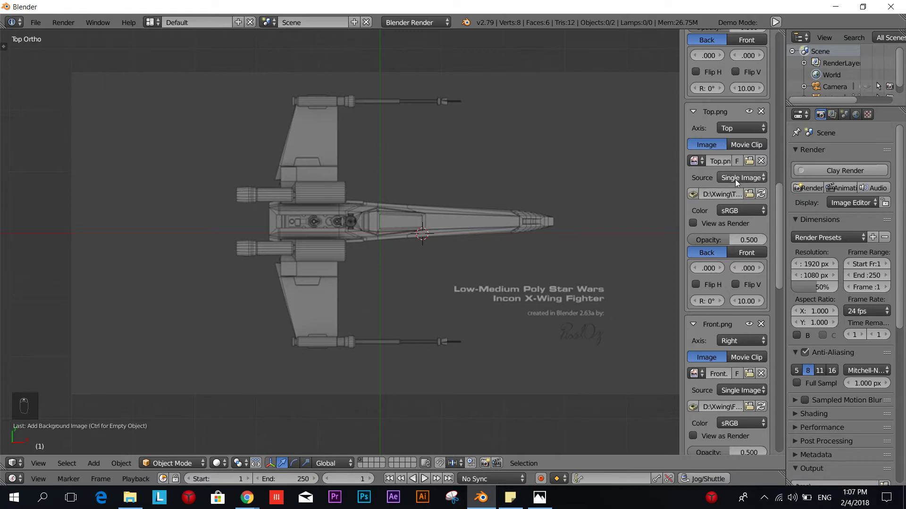
left_click(720, 268)
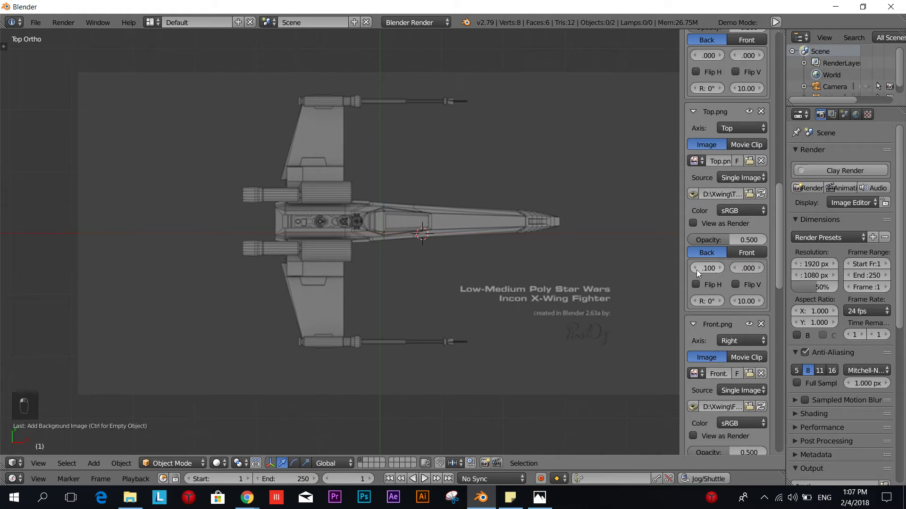
left_click(696, 268)
left_click(734, 269)
left_click(734, 268)
left_click(734, 269)
left_click(734, 268)
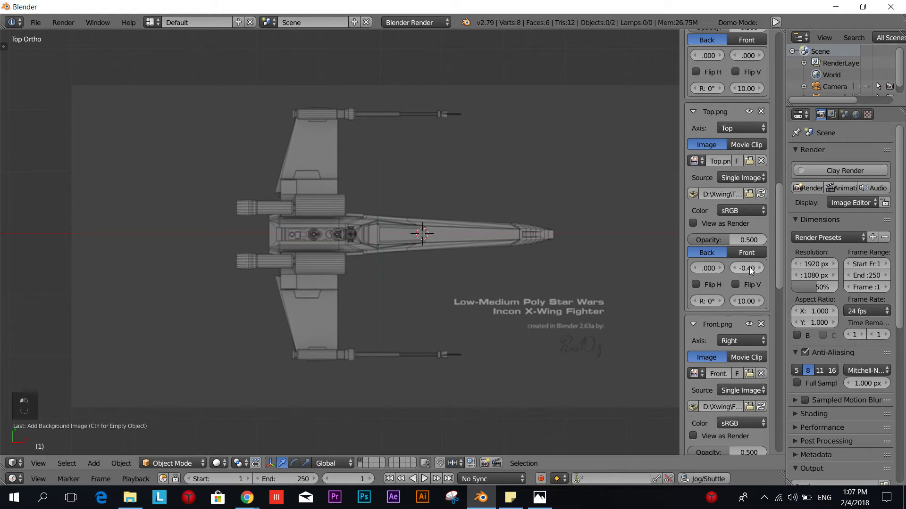
Step: Enter the Top.png Y offset exactly, trying -0.50 and -0.30 before settling on -0.35
left_click(750, 267)
left_click(734, 268)
key("Delete")
type("-")
key("Return")
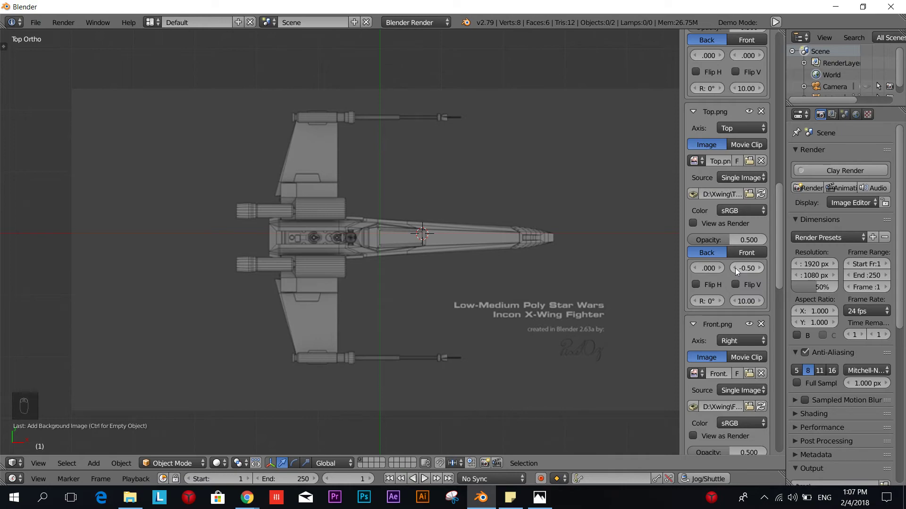
left_click(750, 271)
type("-0.3")
key("Return")
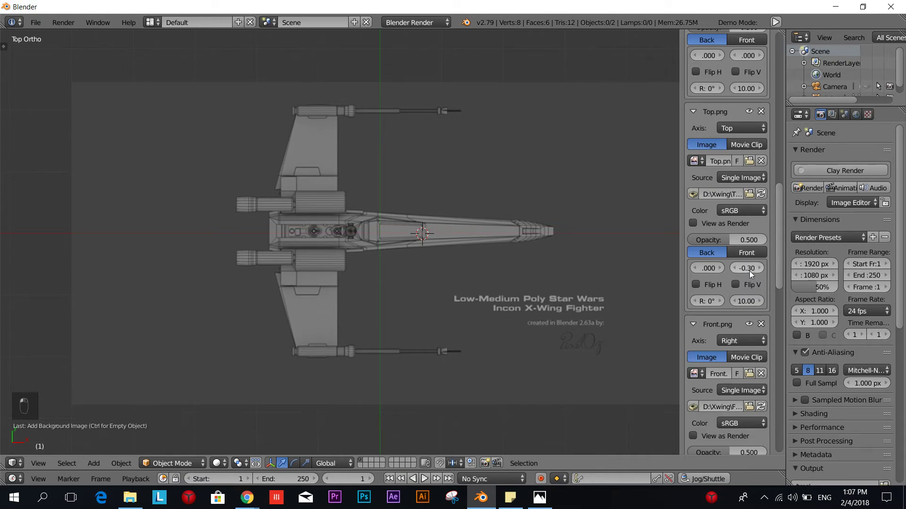
scroll(432, 265, "up", 3)
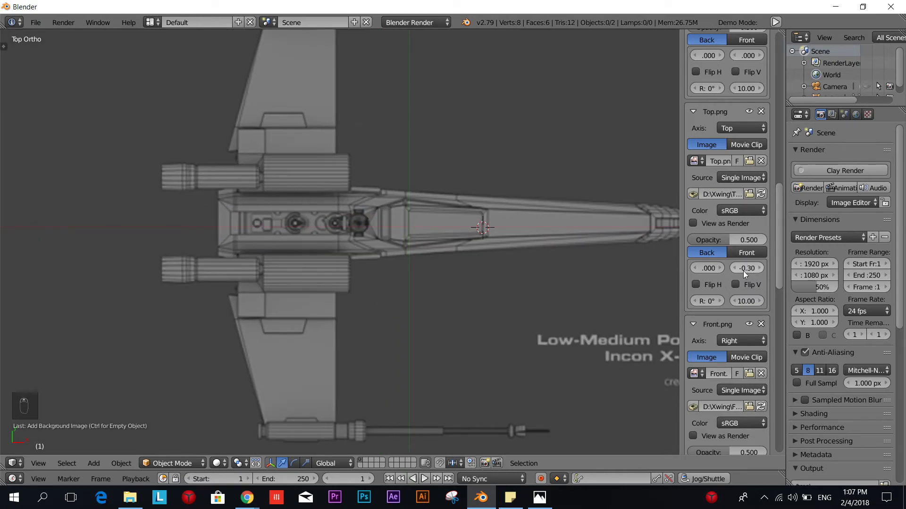
left_click(744, 269)
type("5")
key("Return")
scroll(409, 209, "down", 3)
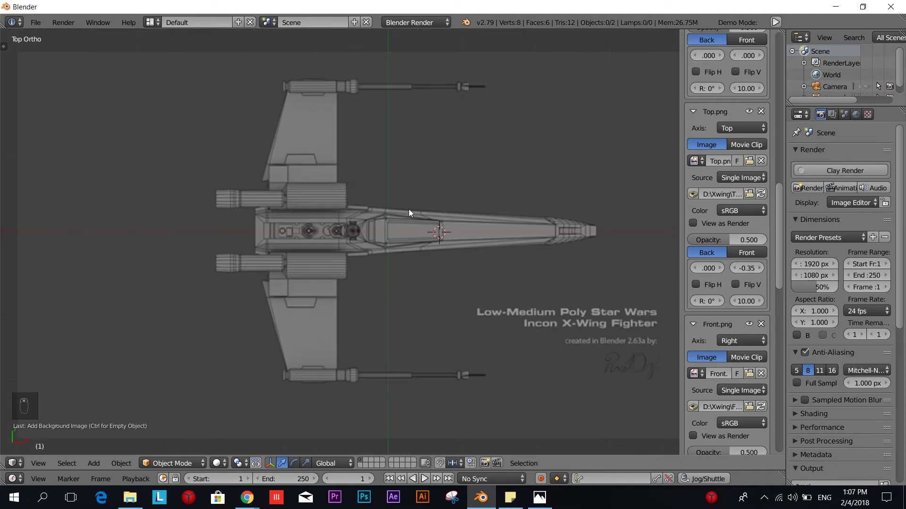
scroll(632, 227, "down", 3)
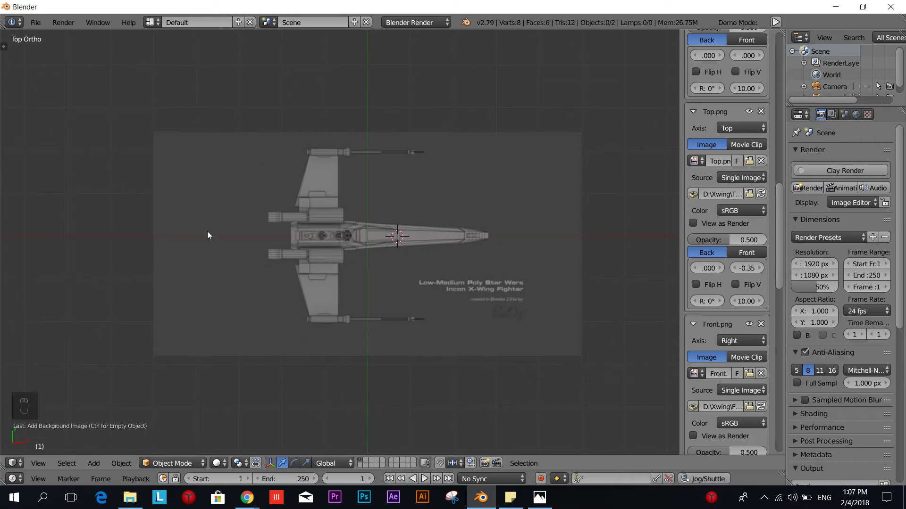
Step: Hide the N properties panel and show the quad view of top, front and right panes
key("n")
scroll(627, 240, "down", 3)
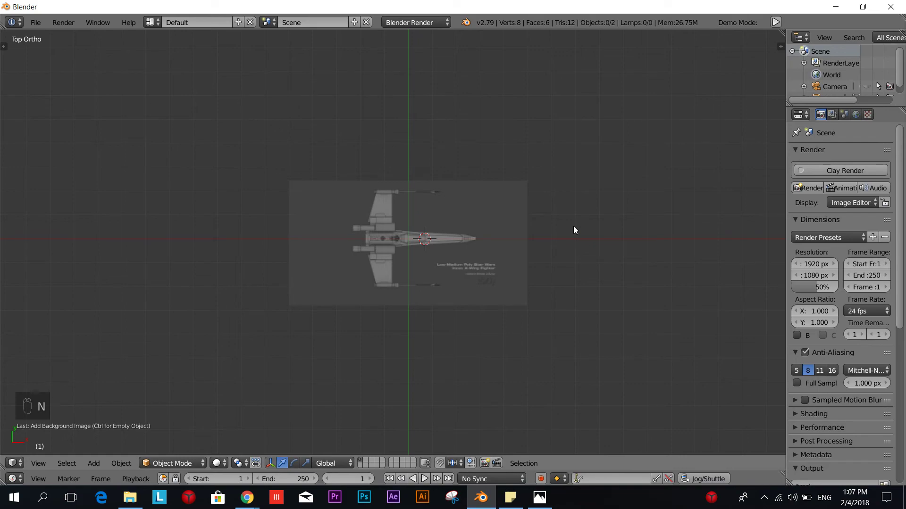
key("ctrl+alt+q")
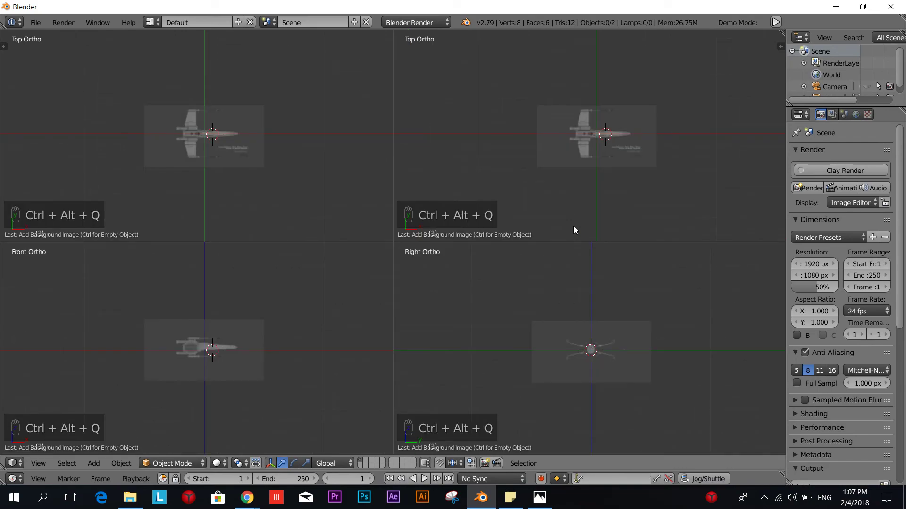